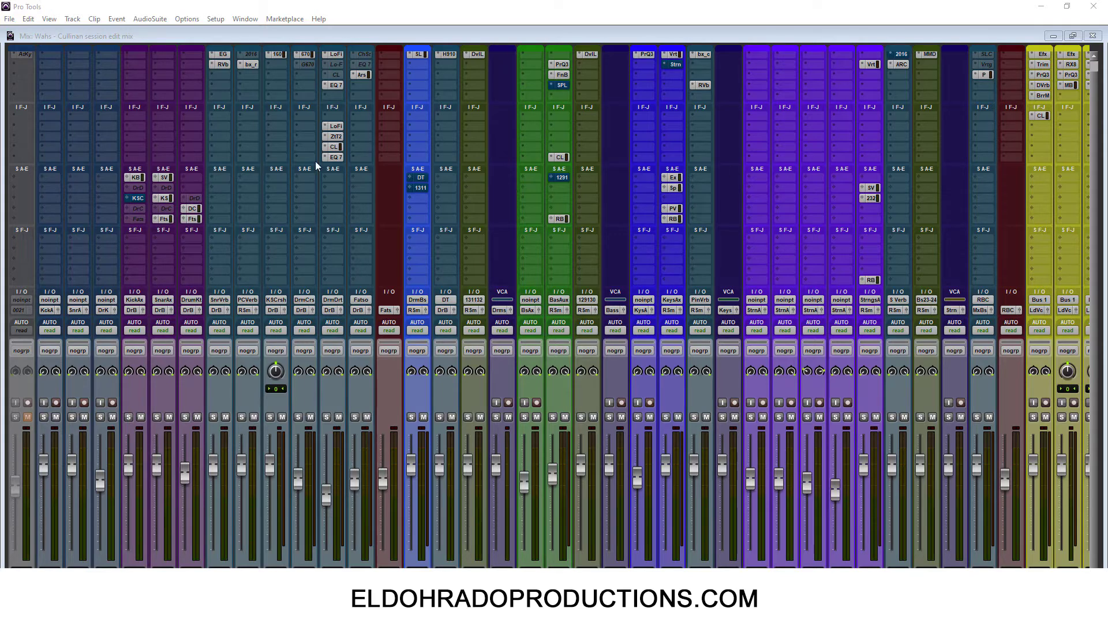
Open the dbx-160 compressor on the K-S Crush track and mute the lead vocal, strings, keys and bass aux tracks.
{"action": "left_click", "coordinate": [277, 54]}
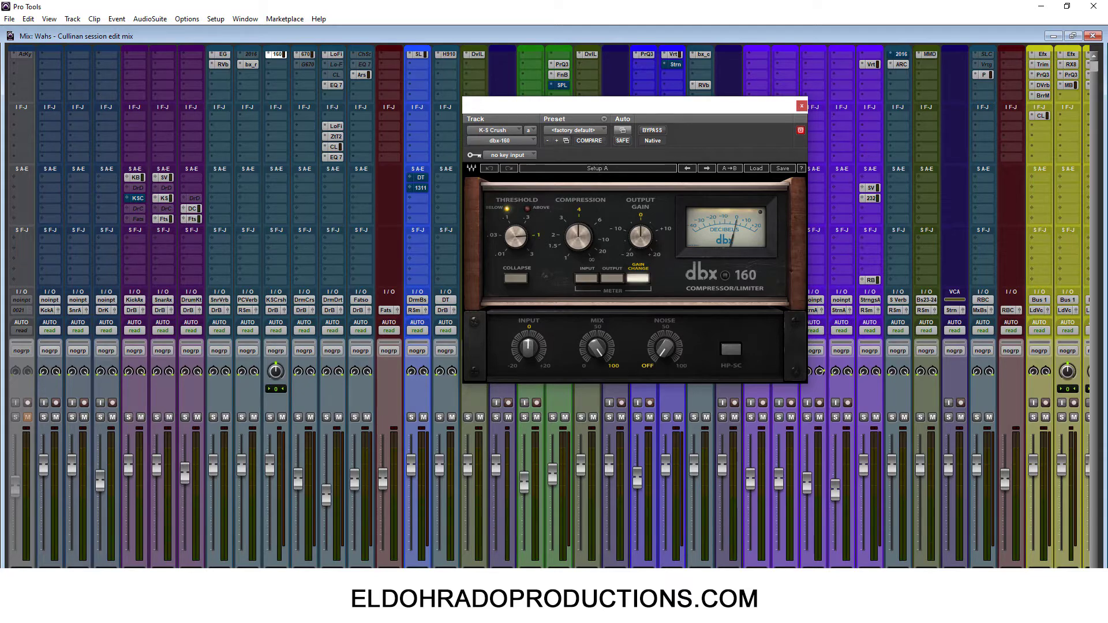
{"action": "scroll", "coordinate": [995, 447], "scroll_direction": "right", "scroll_amount": 9}
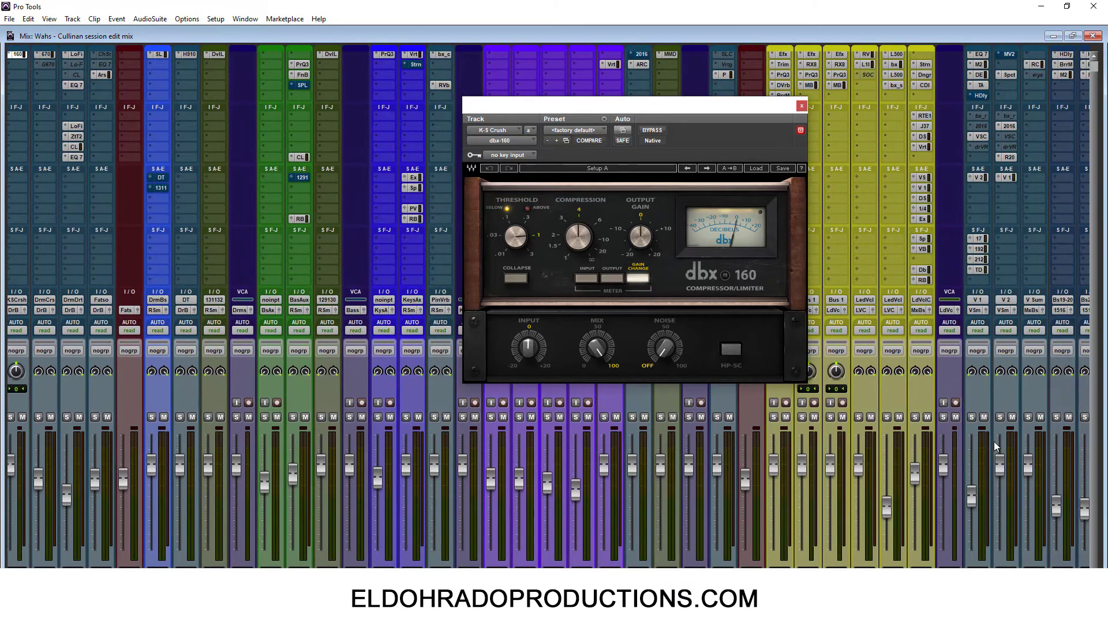
{"action": "left_click", "coordinate": [927, 417]}
{"action": "left_click", "coordinate": [616, 416]}
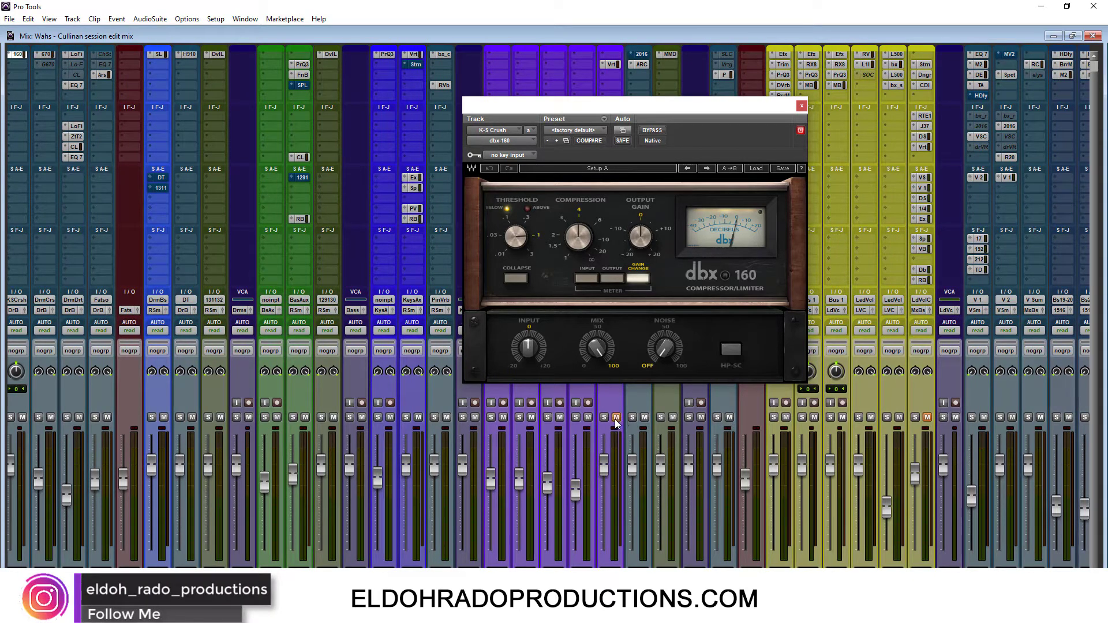
{"action": "left_click", "coordinate": [418, 417]}
{"action": "left_click", "coordinate": [305, 417]}
{"action": "scroll", "coordinate": [548, 307], "scroll_direction": "left", "scroll_amount": 5}
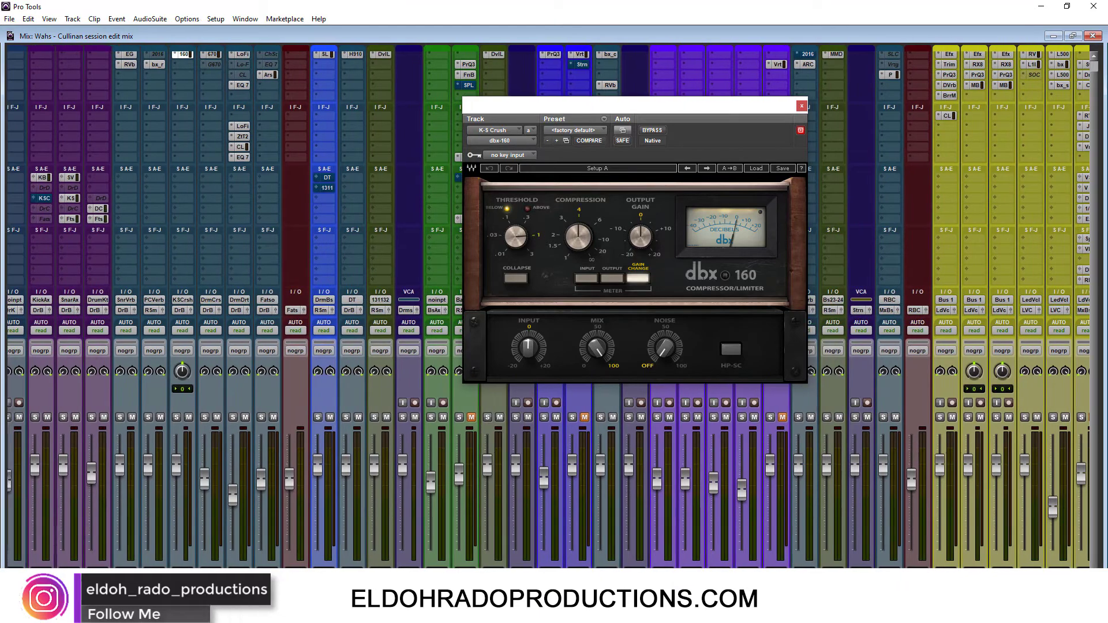
In the Edit window, select about 41|3|742 to 44|1|604 on the NM-Endles(Kick) track and play the selection.
{"action": "left_click", "coordinate": [1092, 36]}
{"action": "scroll", "coordinate": [394, 392], "scroll_direction": "up", "scroll_amount": 10}
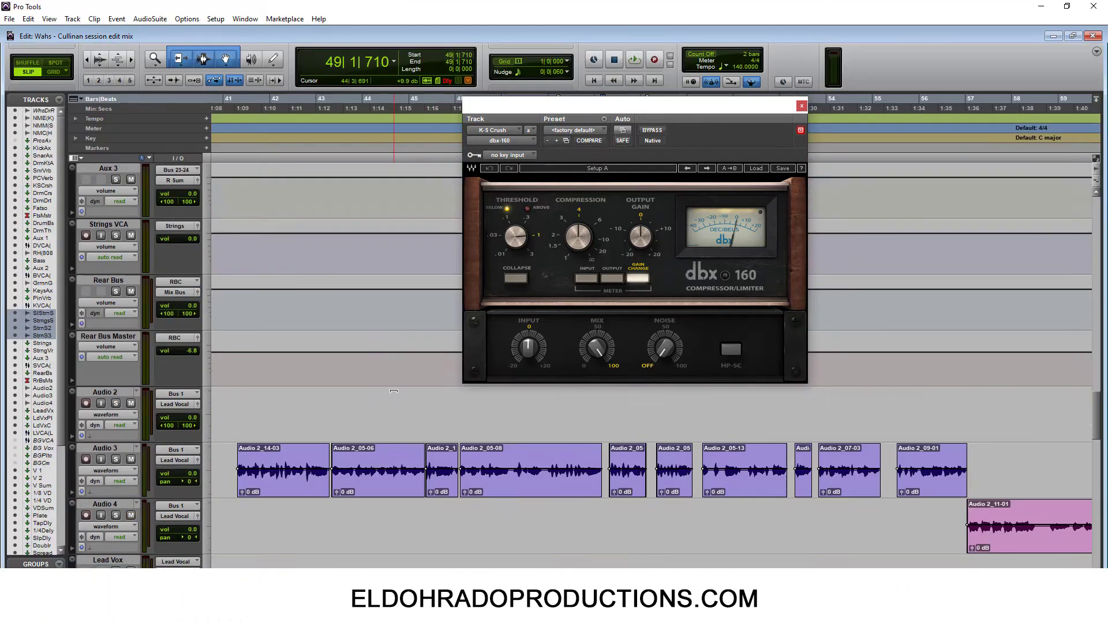
{"action": "scroll", "coordinate": [394, 392], "scroll_direction": "up", "scroll_amount": 5}
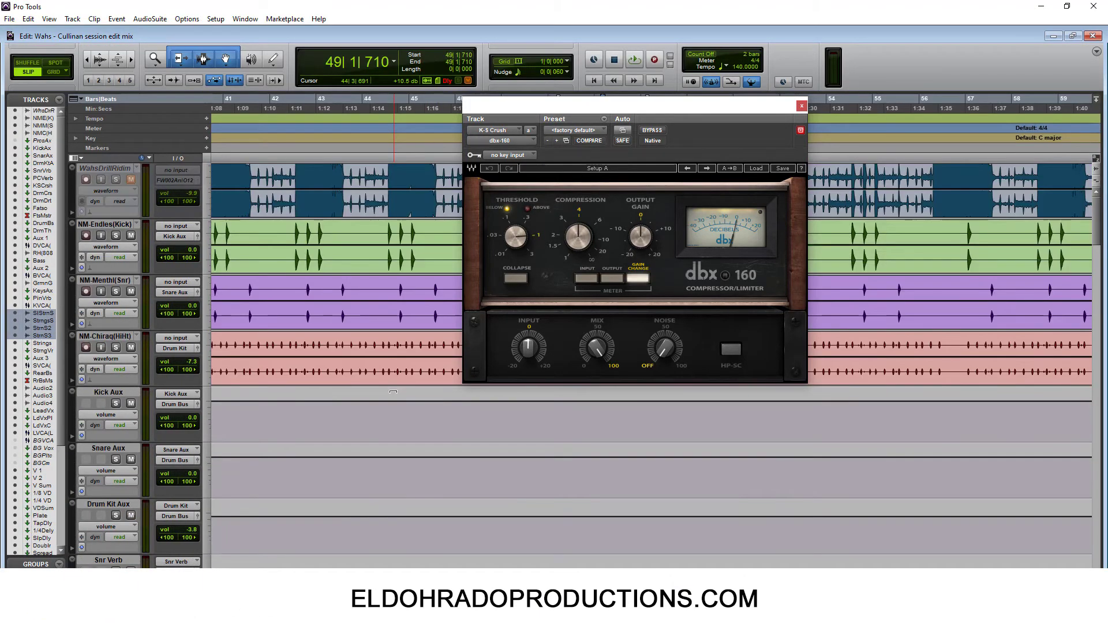
{"action": "left_click", "coordinate": [291, 236]}
{"action": "left_click_drag", "start_coordinate": [295, 237], "coordinate": [329, 237]}
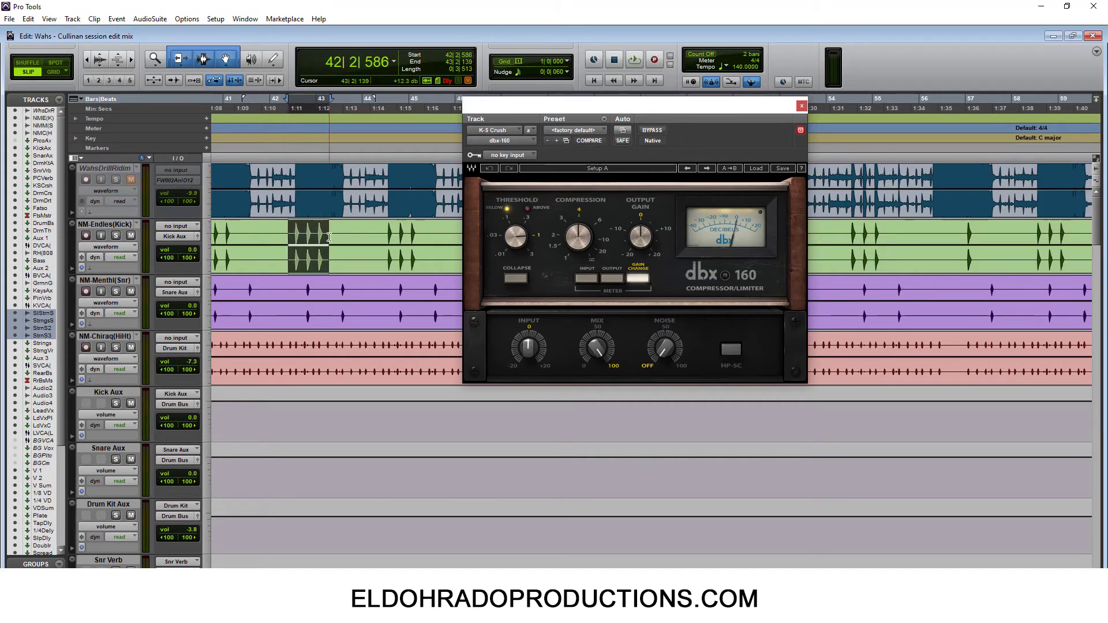
{"action": "key", "text": "space"}
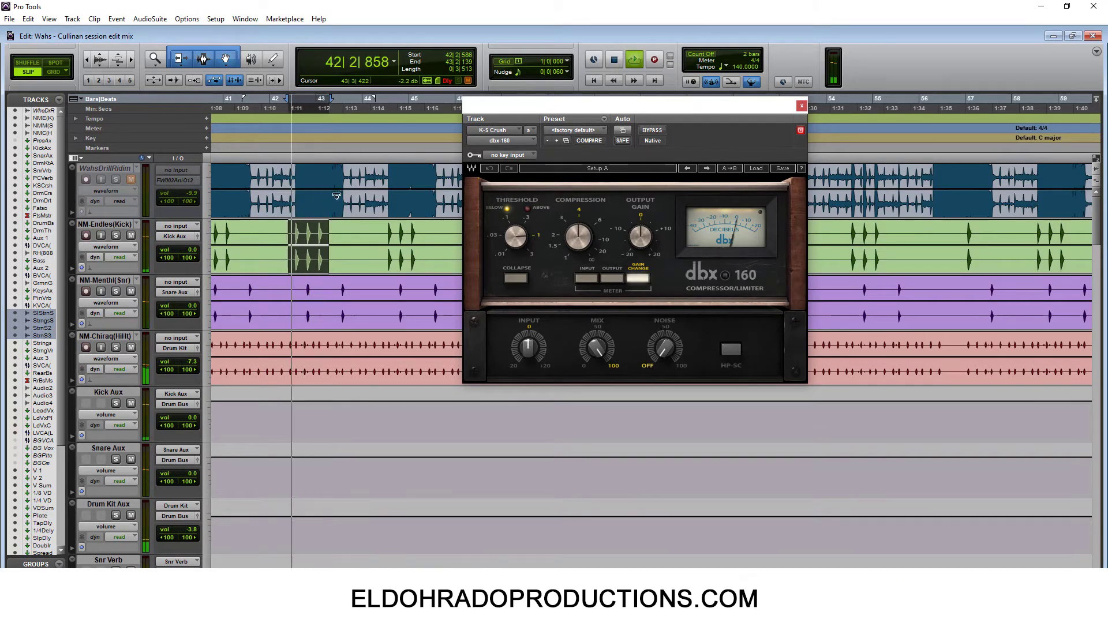
{"action": "key", "text": "space"}
{"action": "left_click_drag", "start_coordinate": [256, 237], "coordinate": [369, 257]}
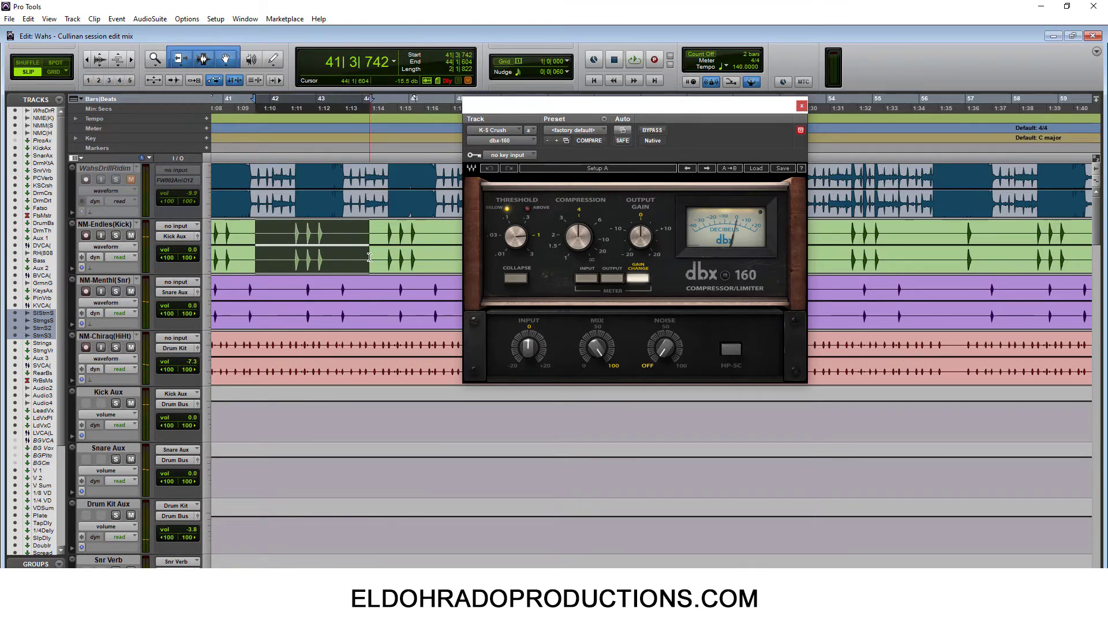
{"action": "key", "text": "space"}
Return to the Mix window and unmute send C from Kick Aux to K-S Crush.
{"action": "key", "text": "ctrl+equal"}
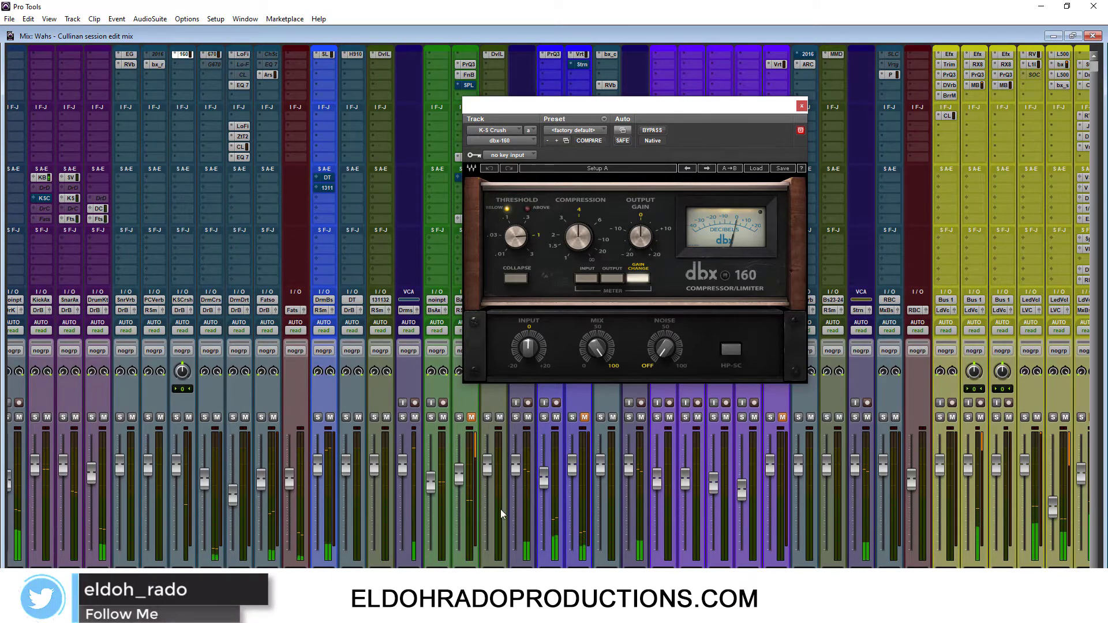
{"action": "left_click_drag", "start_coordinate": [497, 593], "coordinate": [446, 593]}
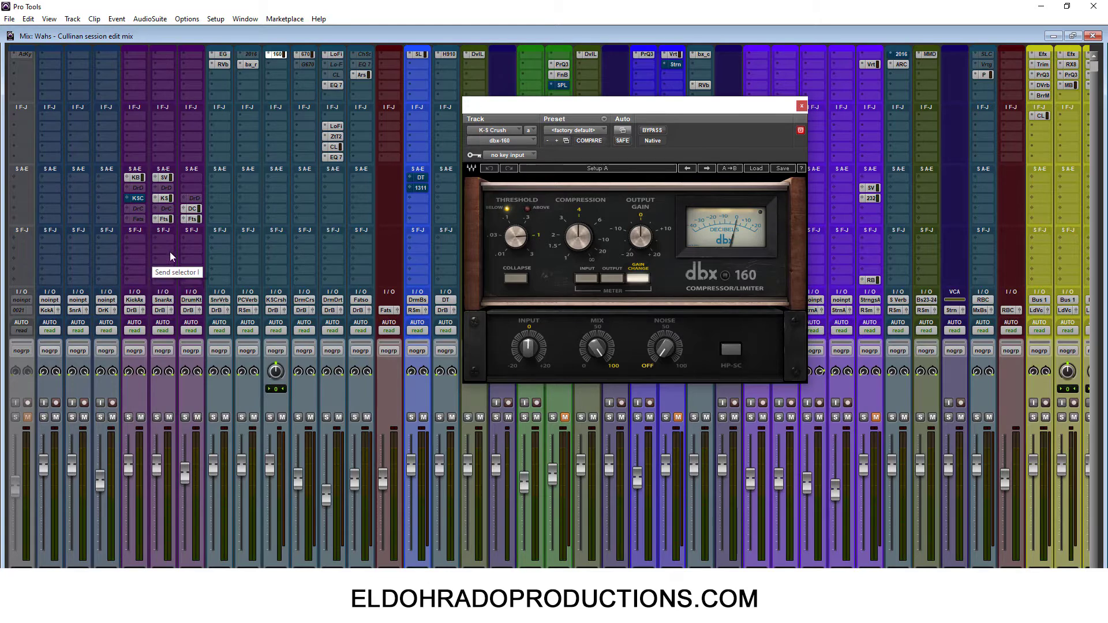
{"action": "left_click", "coordinate": [143, 199]}
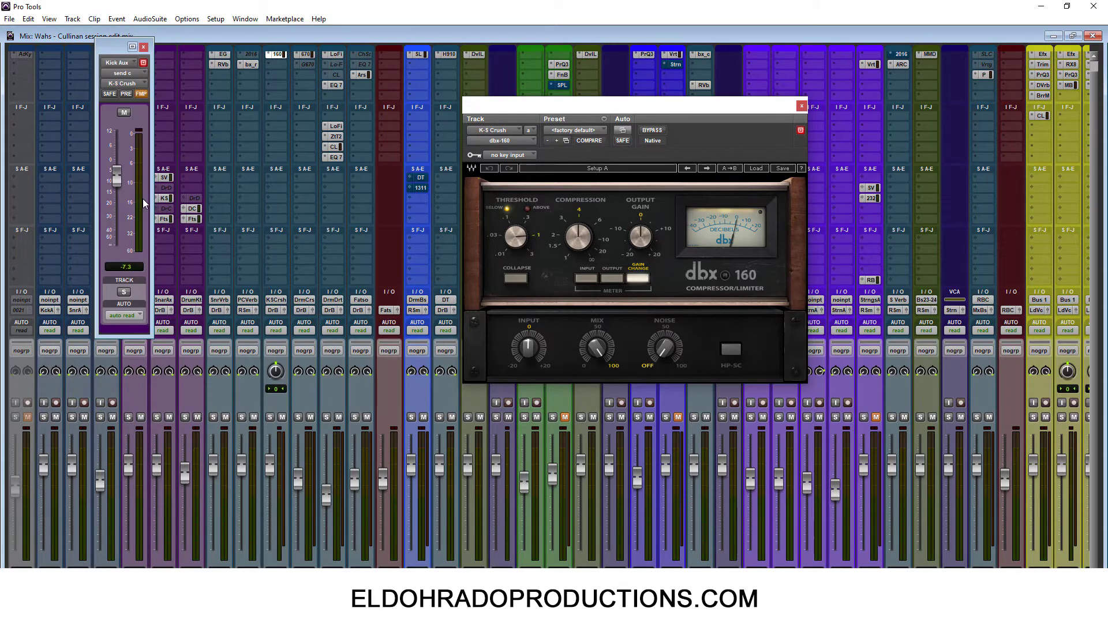
{"action": "left_click", "coordinate": [144, 47]}
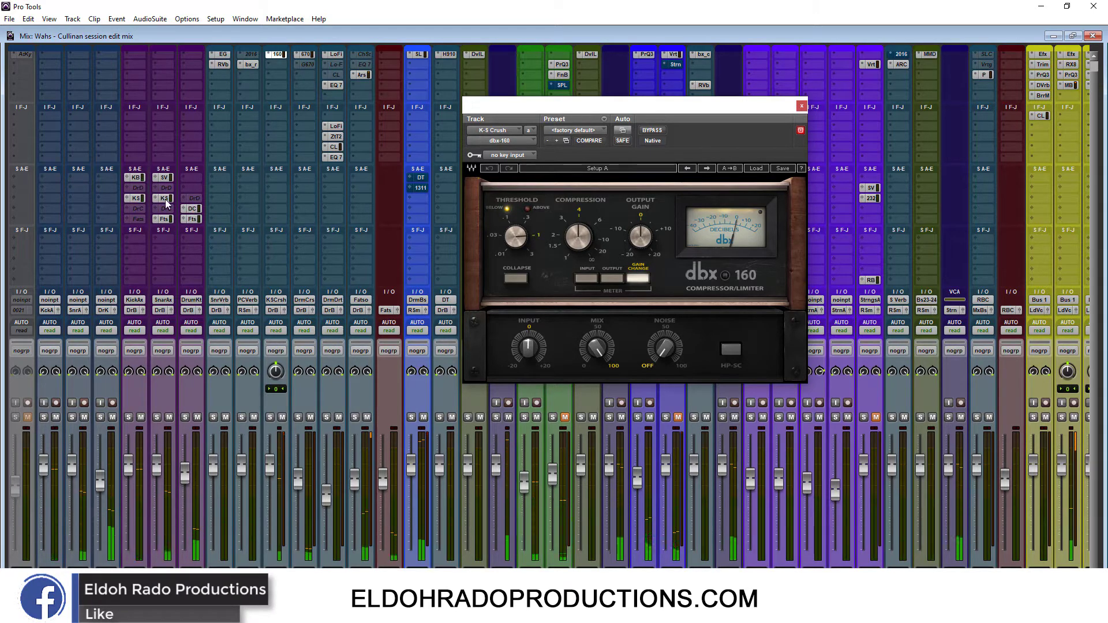
Compare the drums with the Kick Aux and Snare Aux sends to K-S Crush muted and unmuted, expanding the send C controls.
{"action": "left_click", "coordinate": [139, 199], "text": "ctrl"}
{"action": "left_click", "coordinate": [163, 199], "text": "ctrl"}
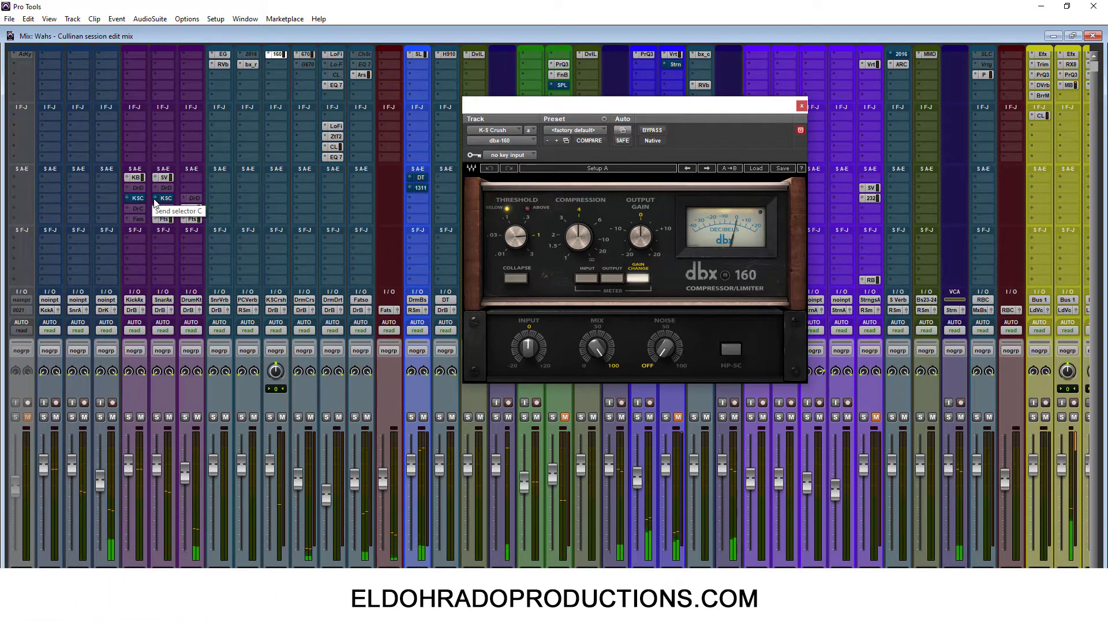
{"action": "left_click", "coordinate": [154, 199], "text": "ctrl"}
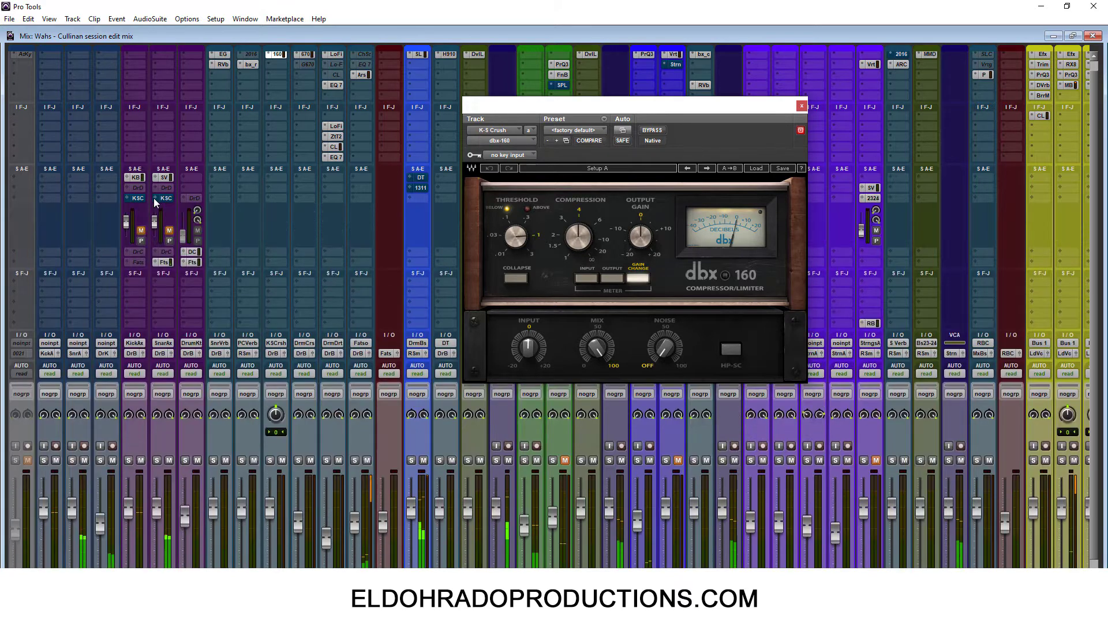
{"action": "left_click", "coordinate": [169, 231]}
{"action": "left_click", "coordinate": [141, 231]}
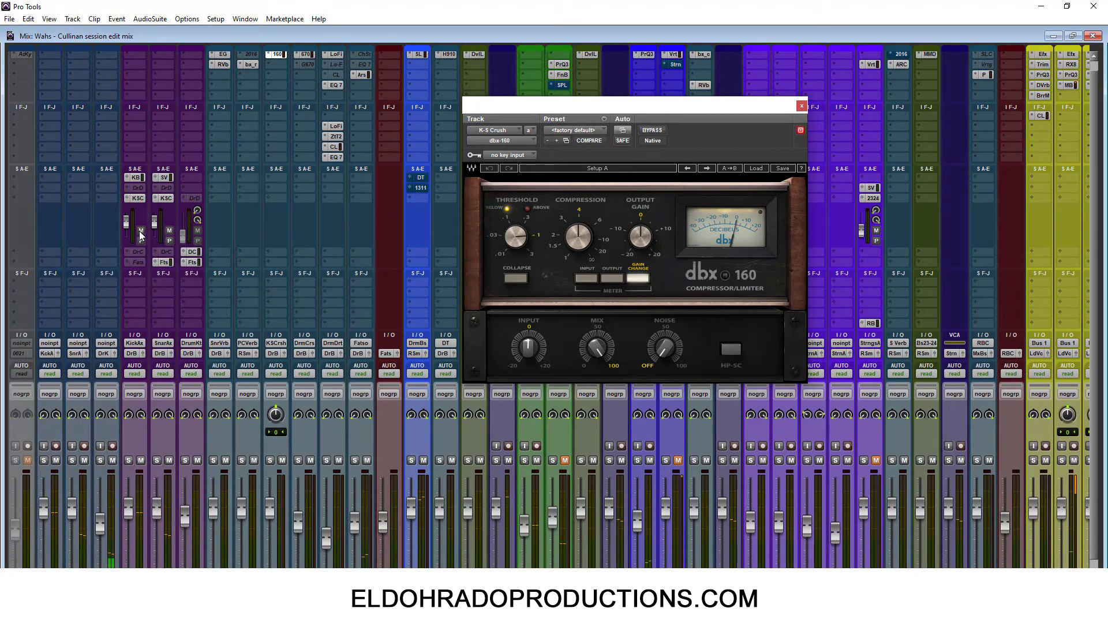
Mute both K-S Crush sends again, collapse the send C controls, and re-enable the Kick Aux and Snare Aux sends.
{"action": "left_click", "coordinate": [141, 231]}
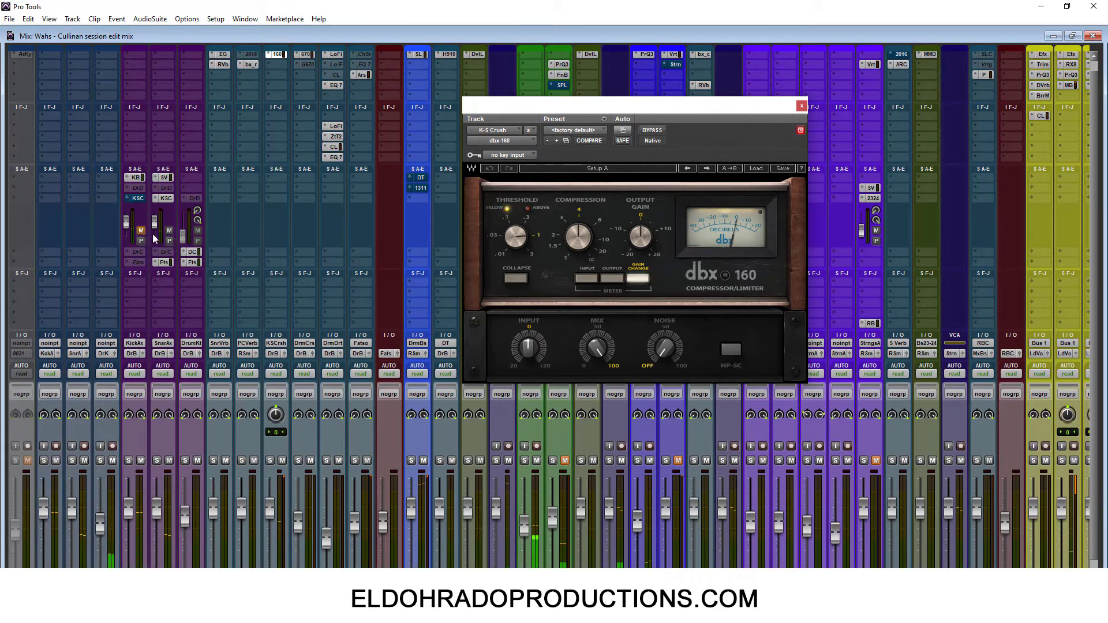
{"action": "left_click", "coordinate": [169, 231]}
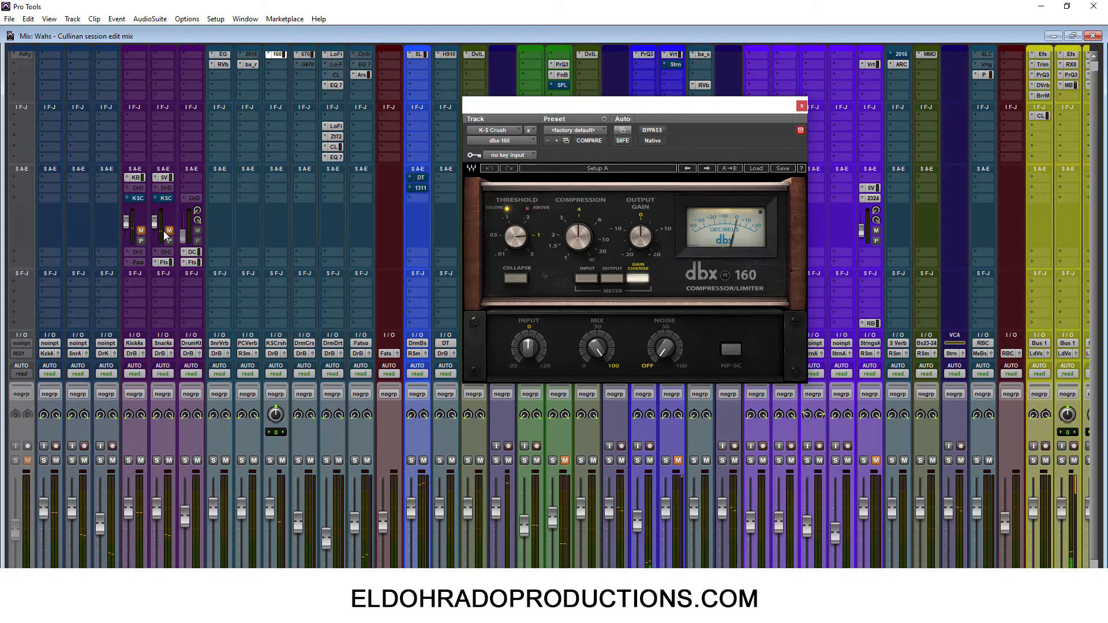
{"action": "left_click", "coordinate": [157, 201], "text": "ctrl"}
{"action": "left_click", "coordinate": [155, 200], "text": "ctrl"}
{"action": "left_click", "coordinate": [138, 200], "text": "ctrl"}
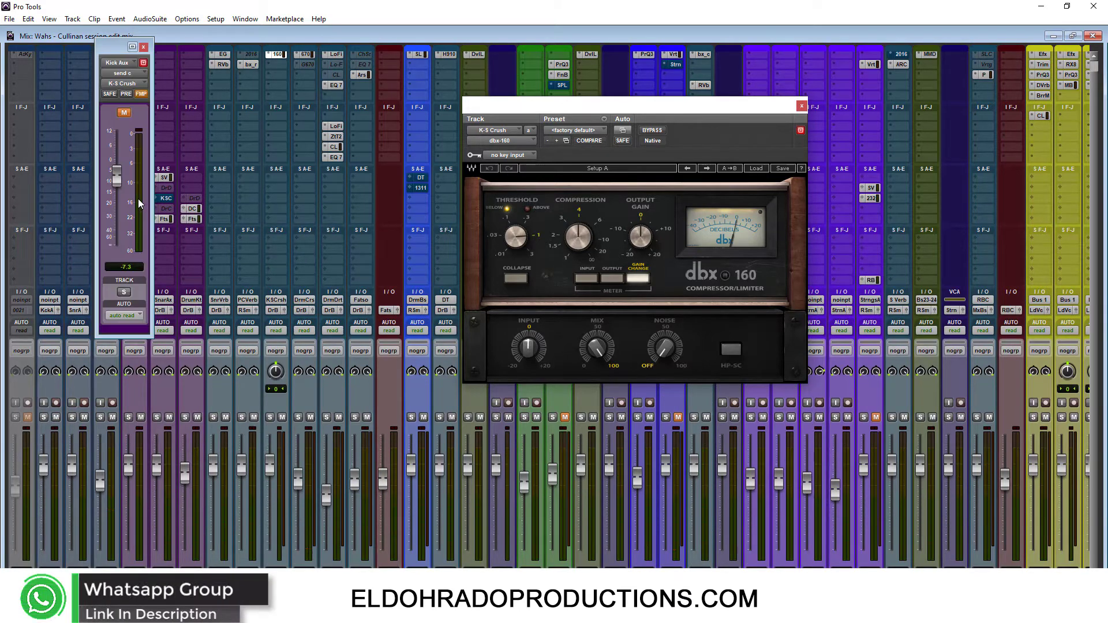
{"action": "left_click", "coordinate": [138, 201]}
{"action": "left_click", "coordinate": [143, 46]}
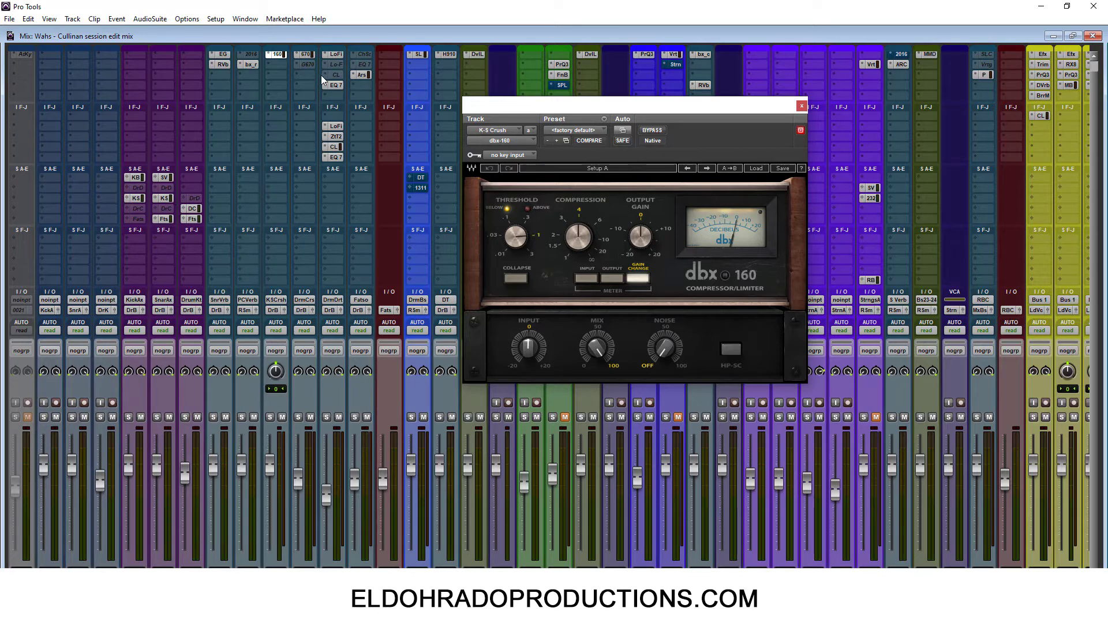
Inspect the PuigChild 670 on Drum Crush and compare the drums with the Drum Kit Aux send to it muted and unmuted.
{"action": "left_click", "coordinate": [306, 54]}
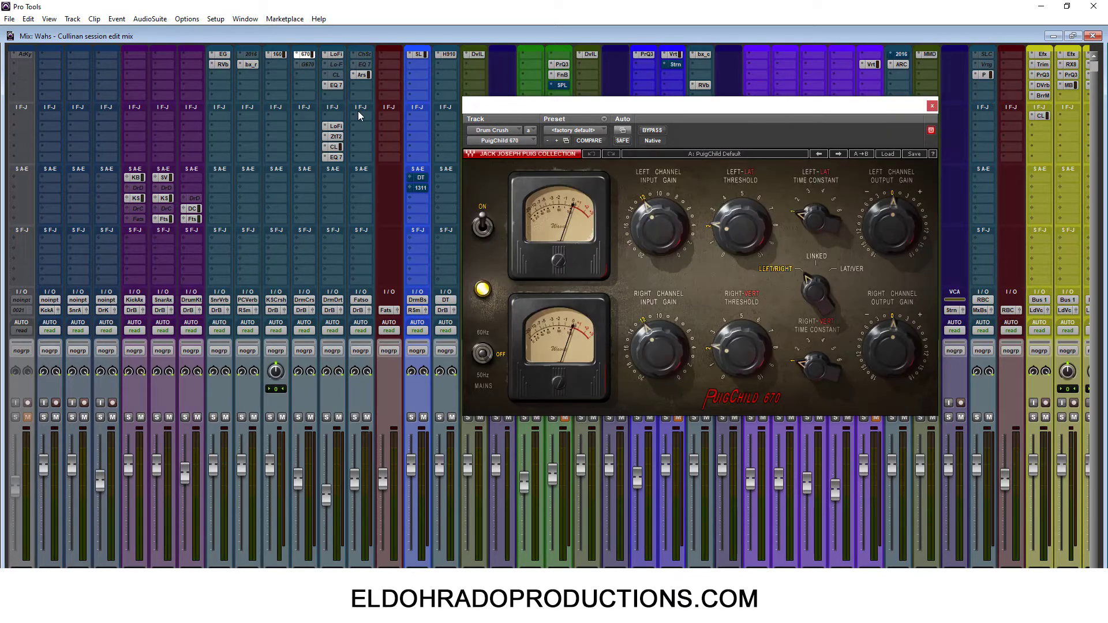
{"action": "left_click", "coordinate": [201, 210], "text": "ctrl"}
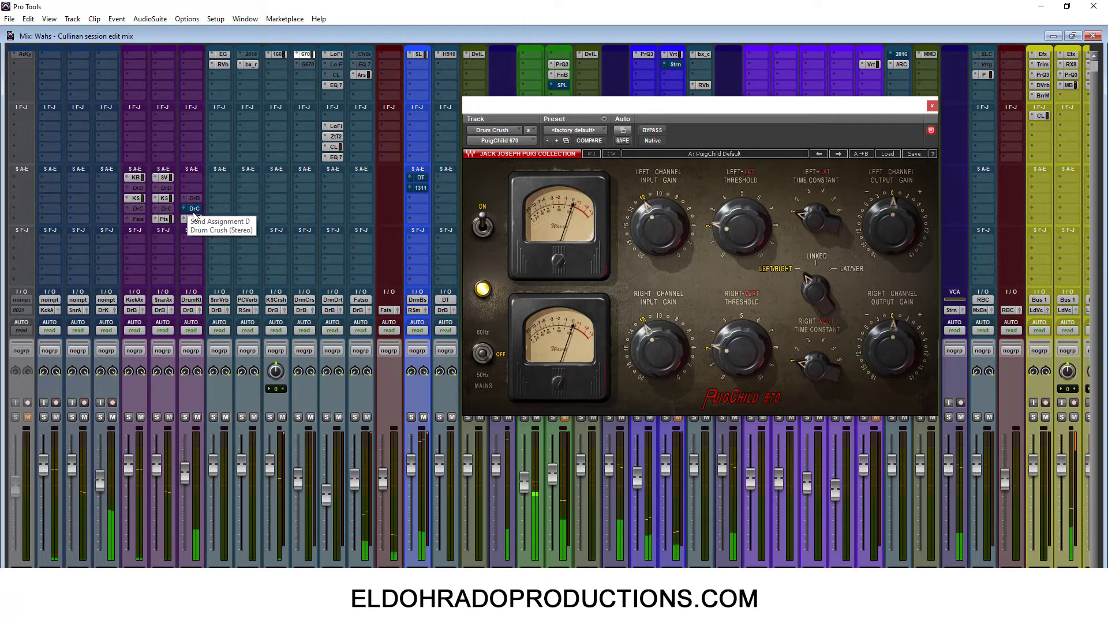
{"action": "left_click", "coordinate": [196, 210], "text": "ctrl"}
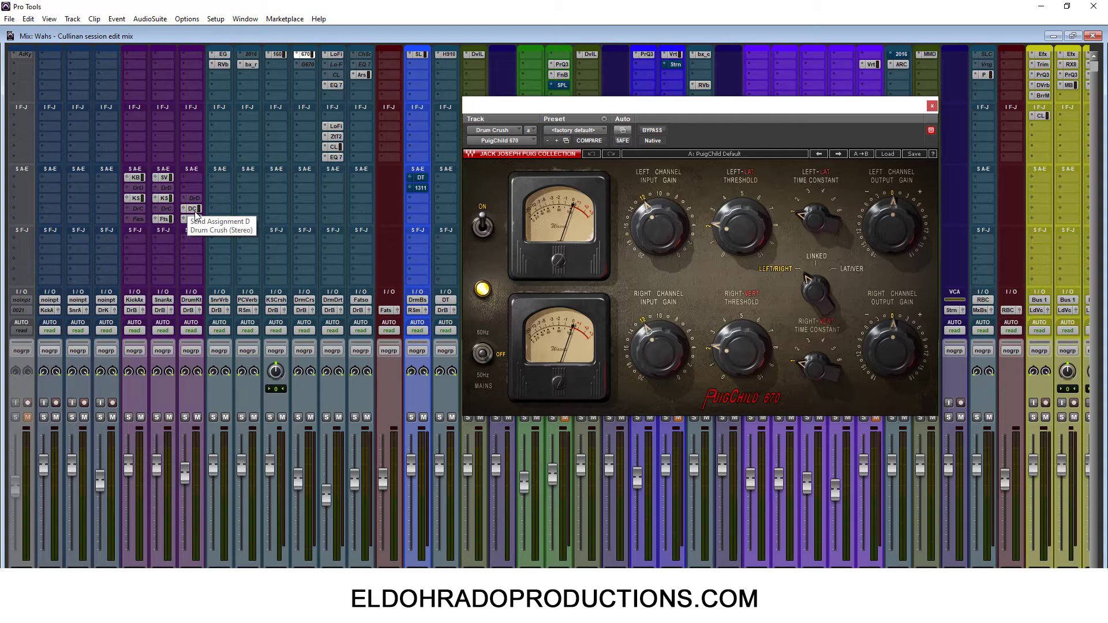
{"action": "left_click", "coordinate": [930, 107]}
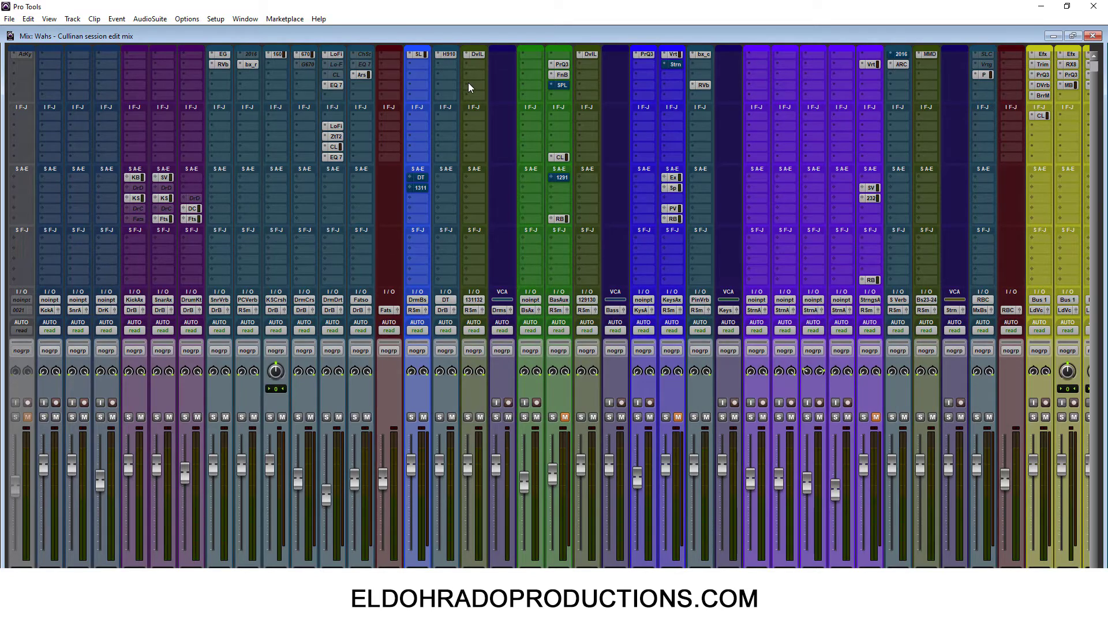
Open the SSLComp on the Drum Bus and compare the drums with the compressor bypassed and active.
{"action": "left_click", "coordinate": [420, 54]}
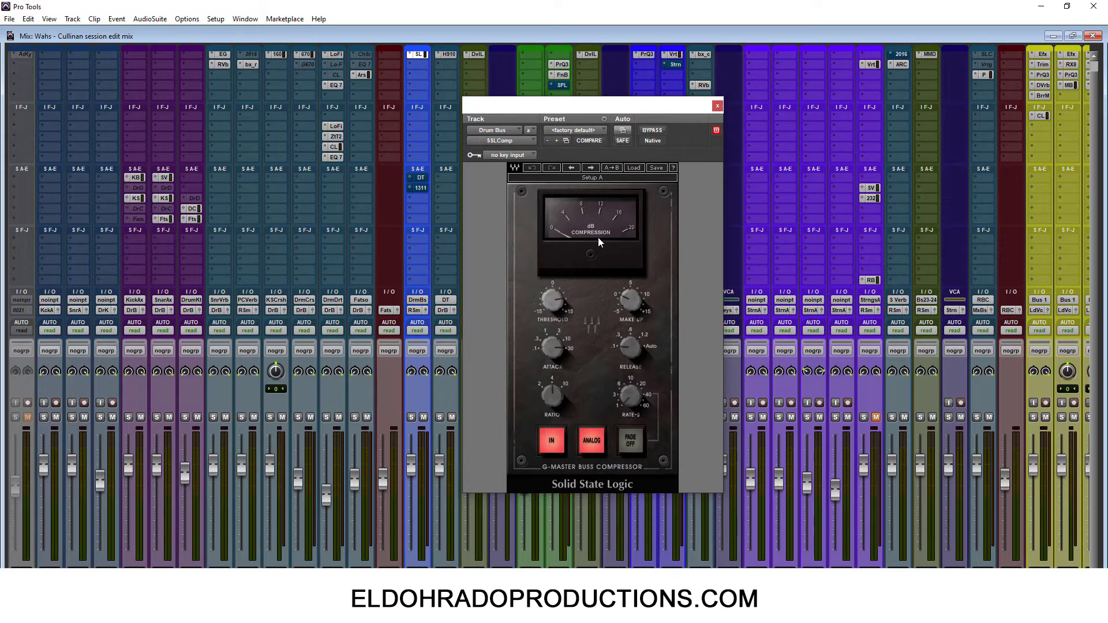
{"action": "left_click_drag", "start_coordinate": [653, 106], "coordinate": [645, 105]}
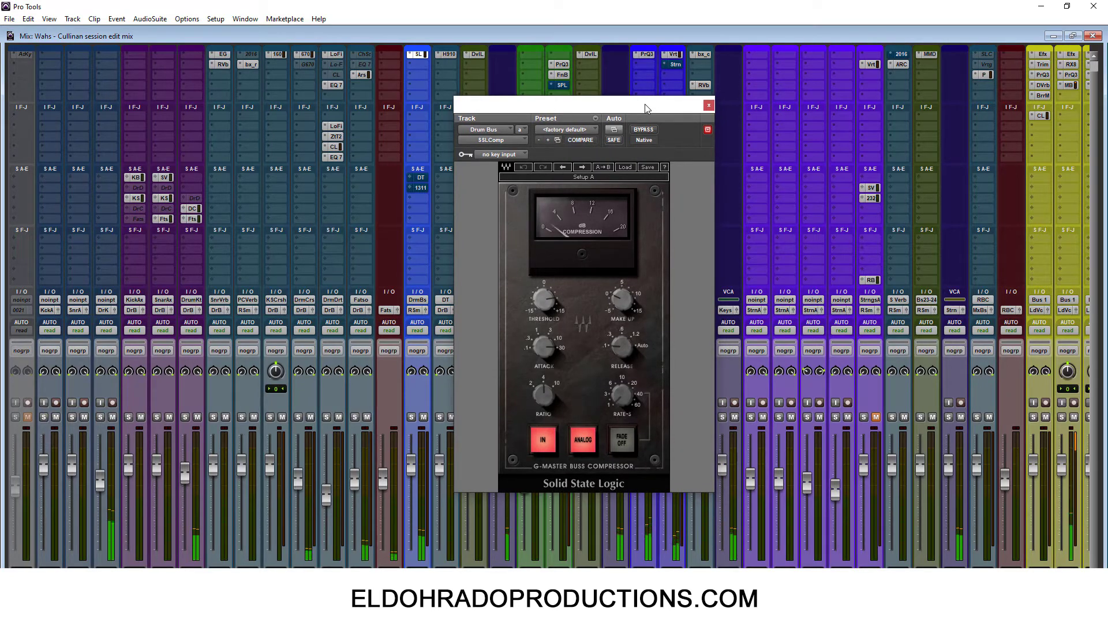
{"action": "left_click", "coordinate": [645, 131]}
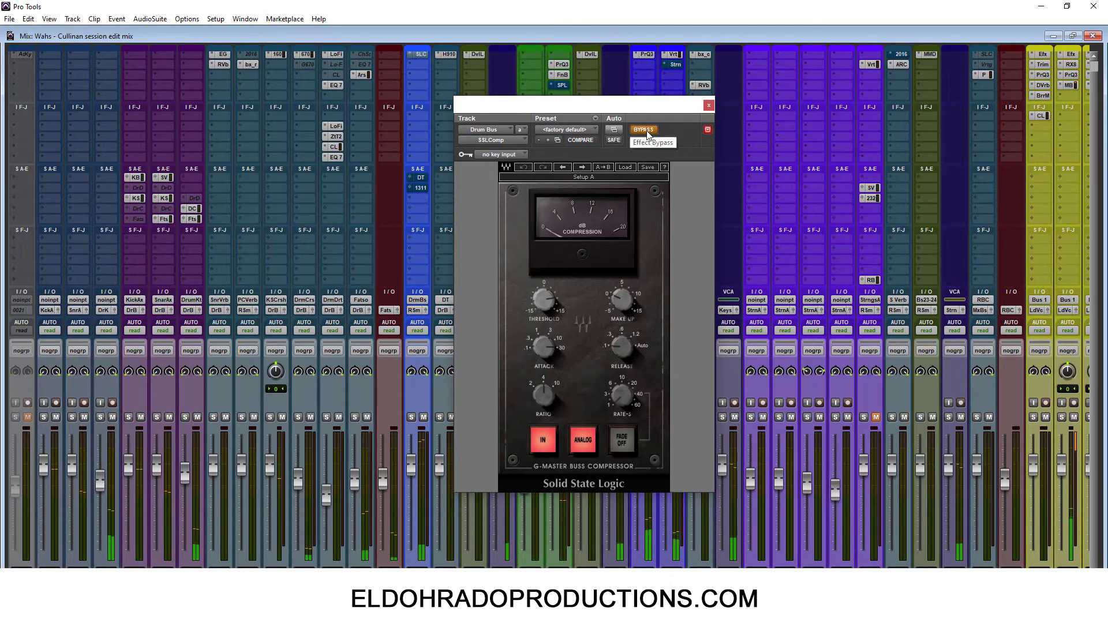
{"action": "left_click", "coordinate": [645, 131]}
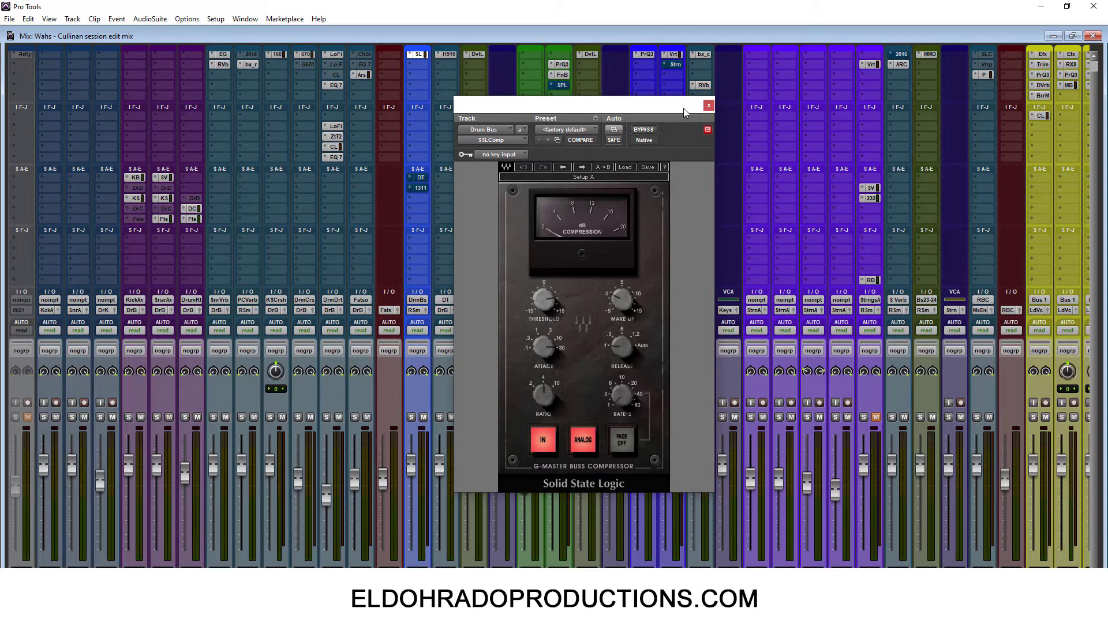
{"action": "left_click", "coordinate": [708, 105]}
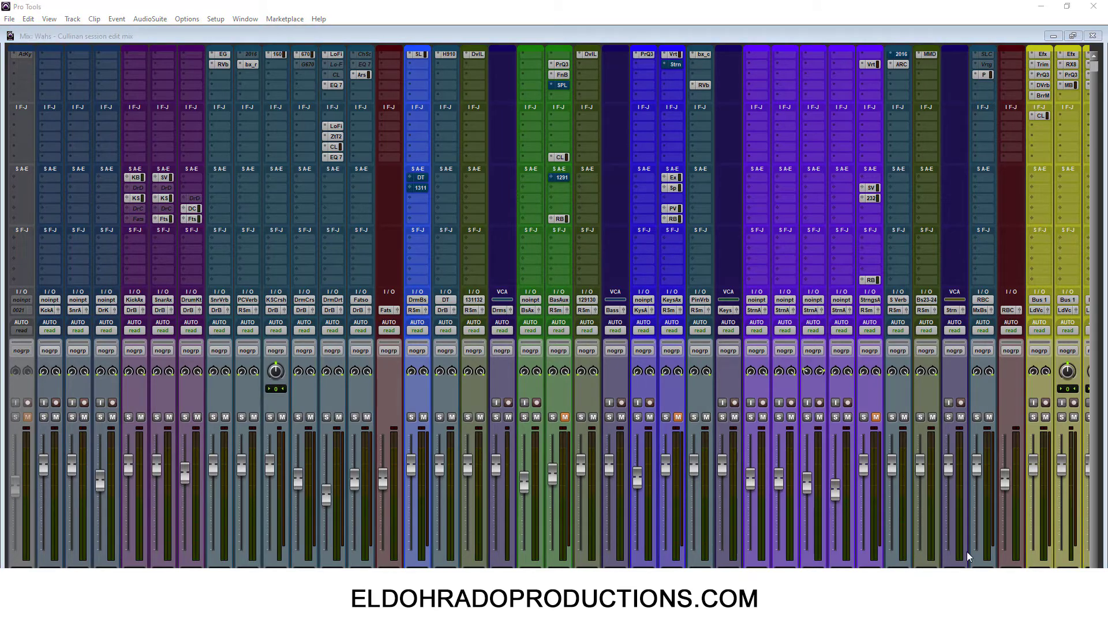
Inspect the RVox compressor settings on the Lead Vox track and close the plug-in.
{"action": "scroll", "coordinate": [548, 307], "scroll_direction": "right", "scroll_amount": 10}
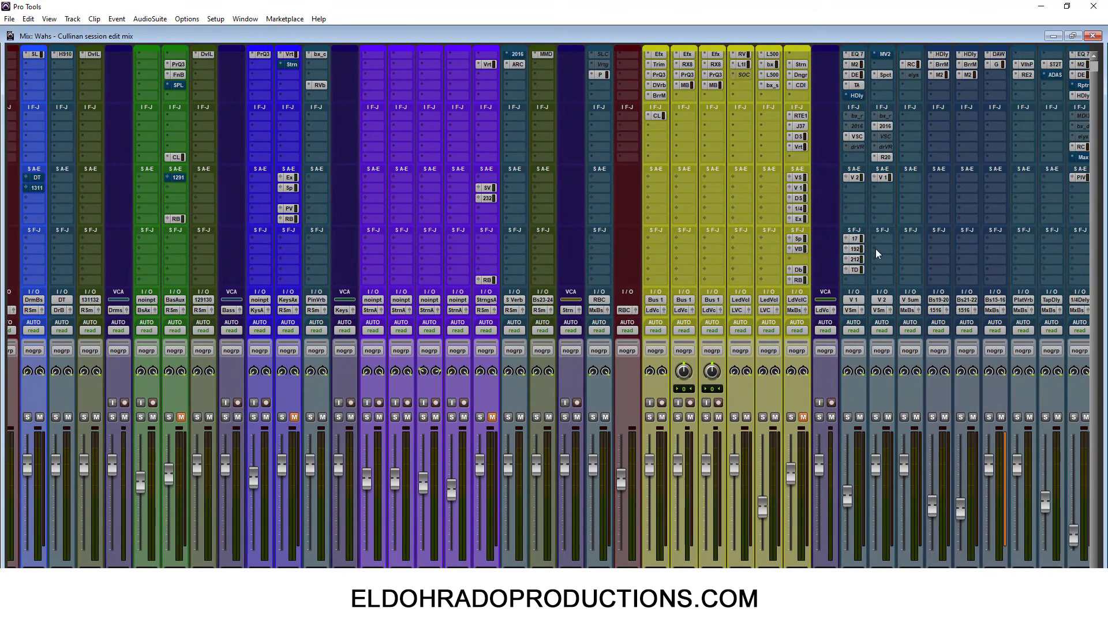
{"action": "scroll", "coordinate": [821, 96], "scroll_direction": "up", "scroll_amount": 1}
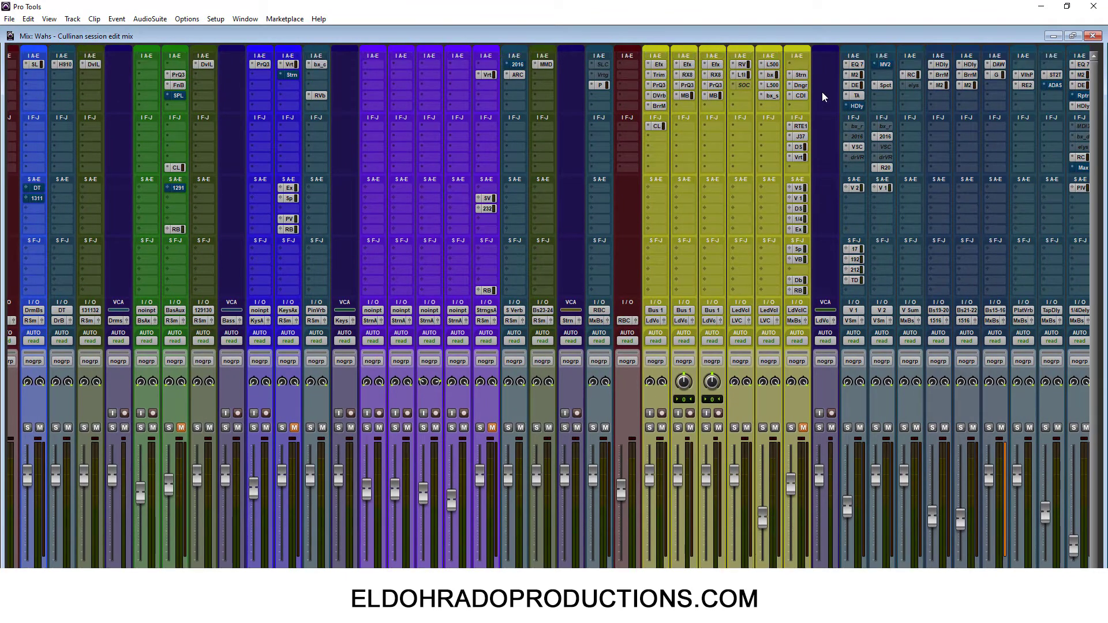
{"action": "left_click", "coordinate": [746, 64]}
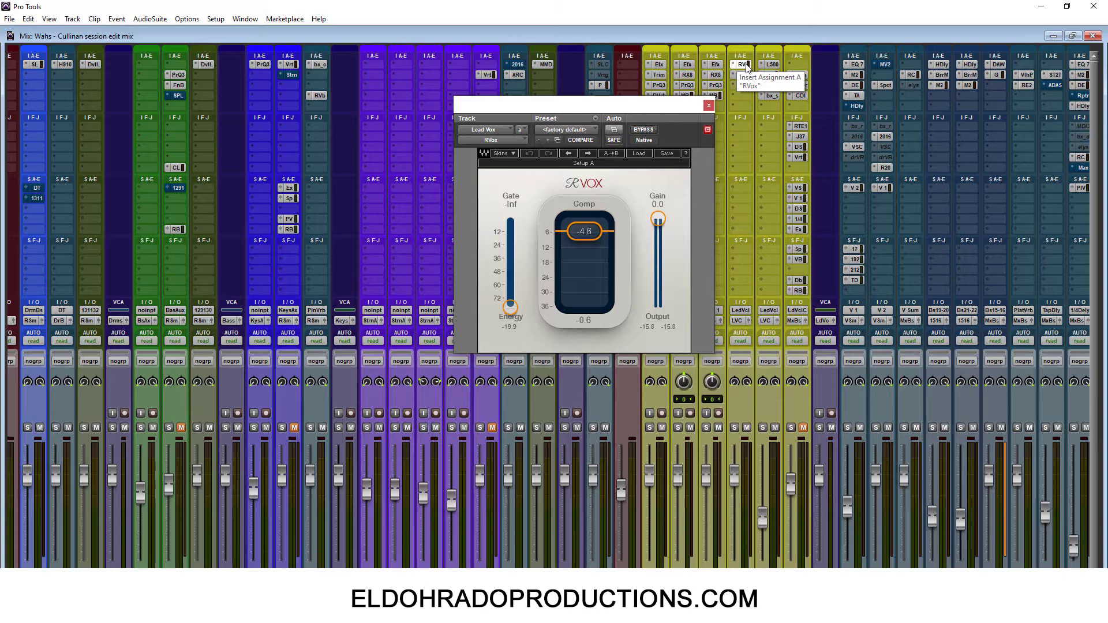
{"action": "left_click", "coordinate": [708, 107]}
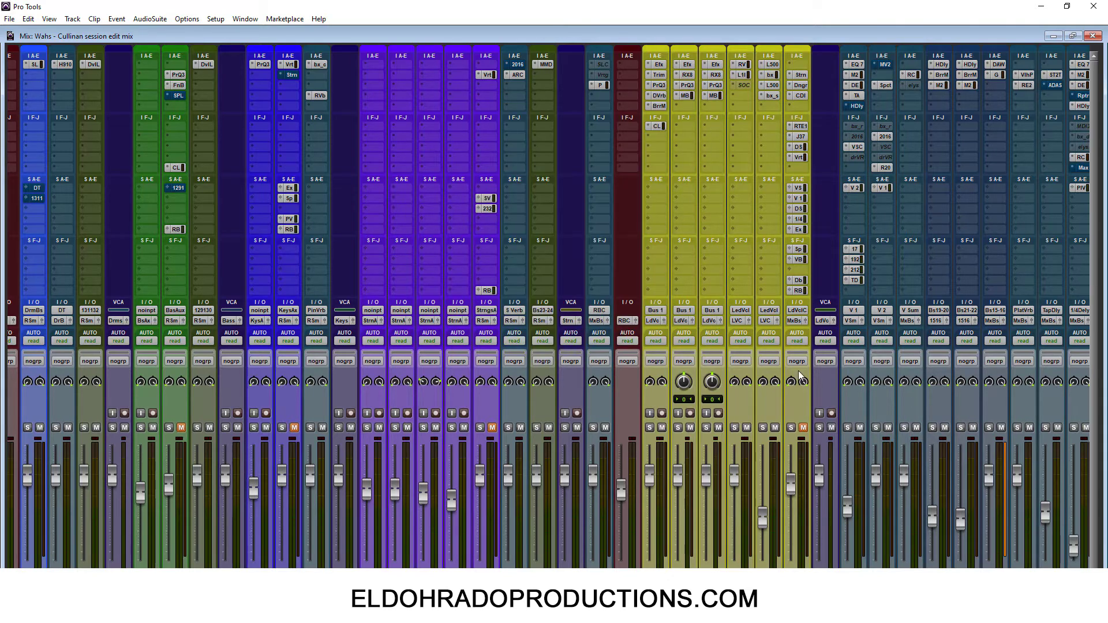
Unmute the lead vocal aux, solo the lead vocal VCA and bypass RVox on the Lead Vox track.
{"action": "left_click", "coordinate": [803, 428]}
{"action": "left_click", "coordinate": [819, 427]}
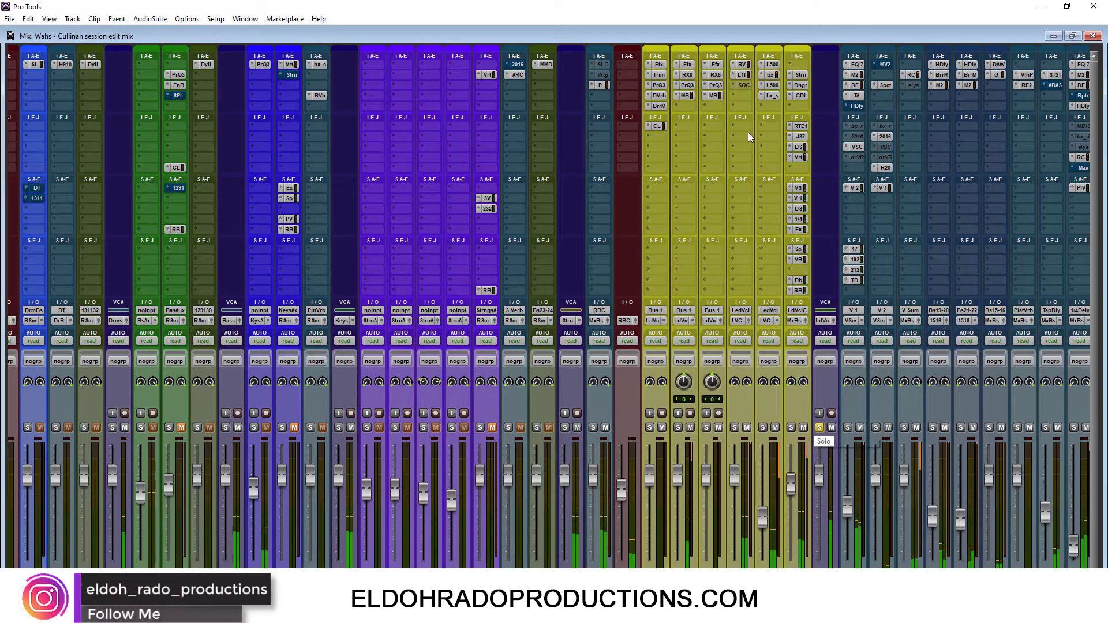
{"action": "left_click", "coordinate": [744, 65], "text": "ctrl"}
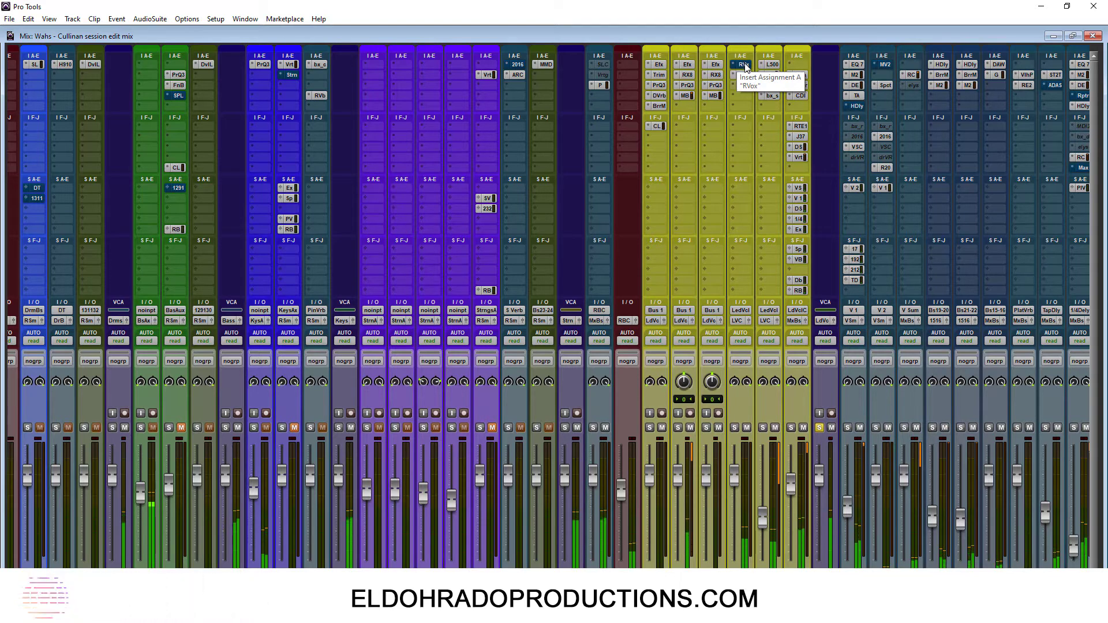
Reactivate RVox on the Lead Vox track, inspect its compression setting and close the plug-in.
{"action": "left_click", "coordinate": [744, 65], "text": "ctrl"}
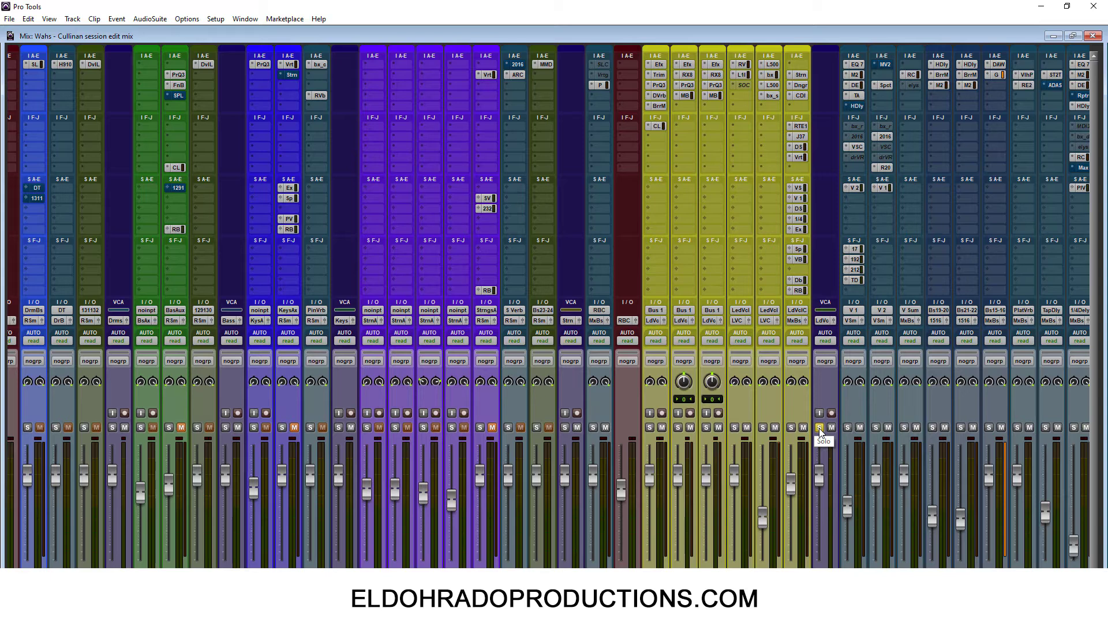
{"action": "left_click", "coordinate": [741, 64]}
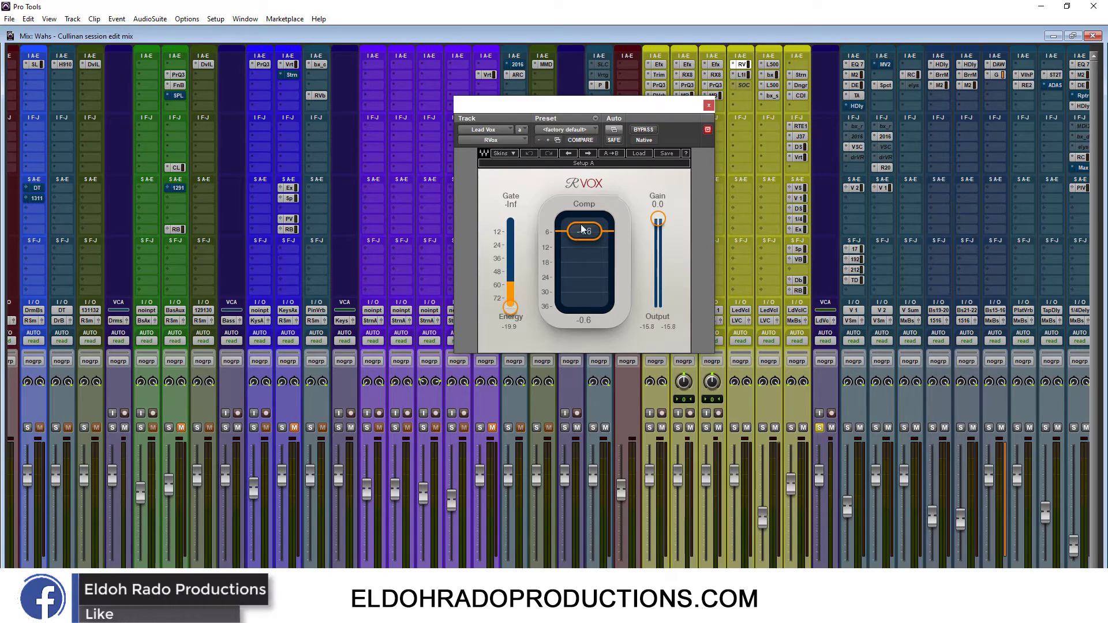
{"action": "left_click", "coordinate": [707, 107]}
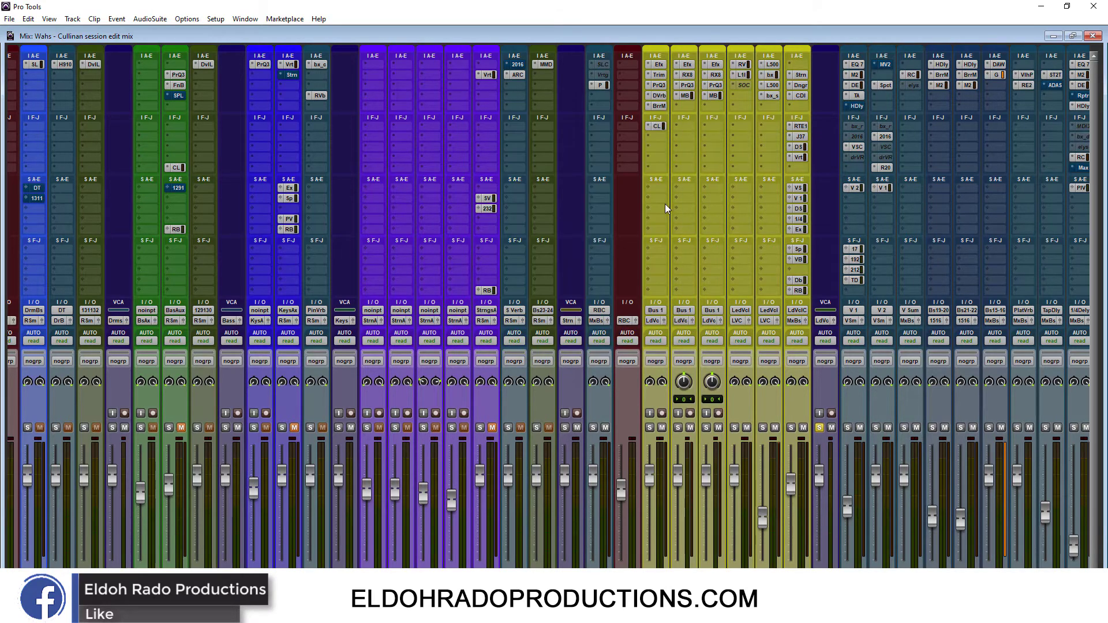
Open the MV2 on the V 1 reverb track and compare the lead vocal with the plug-in active and bypassed.
{"action": "scroll", "coordinate": [548, 307], "scroll_direction": "right", "scroll_amount": 5}
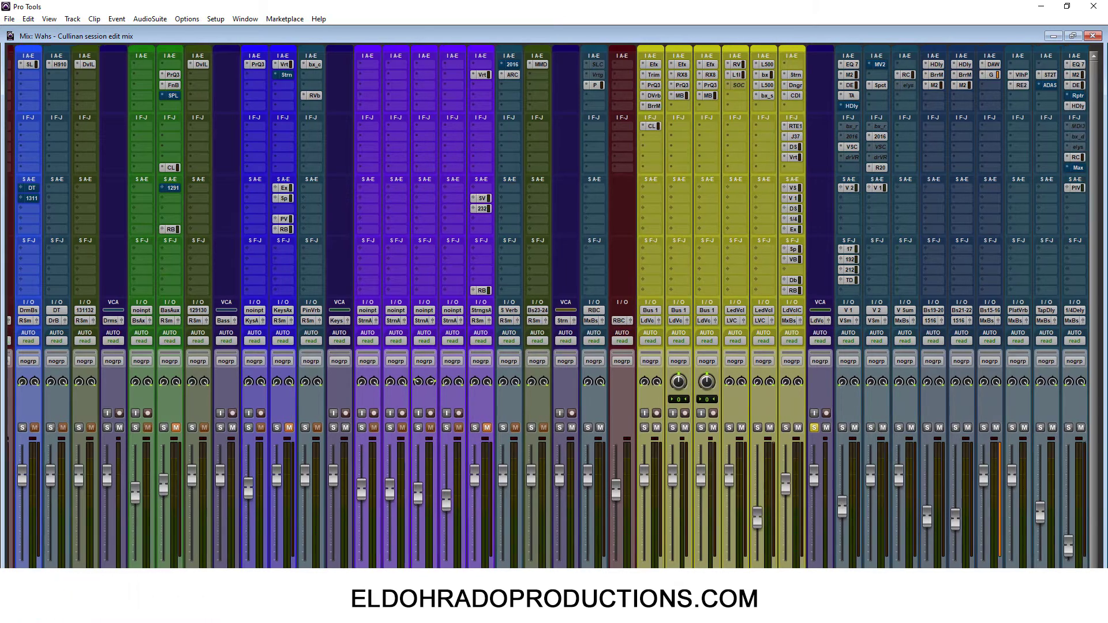
{"action": "scroll", "coordinate": [549, 307], "scroll_direction": "right", "scroll_amount": 3}
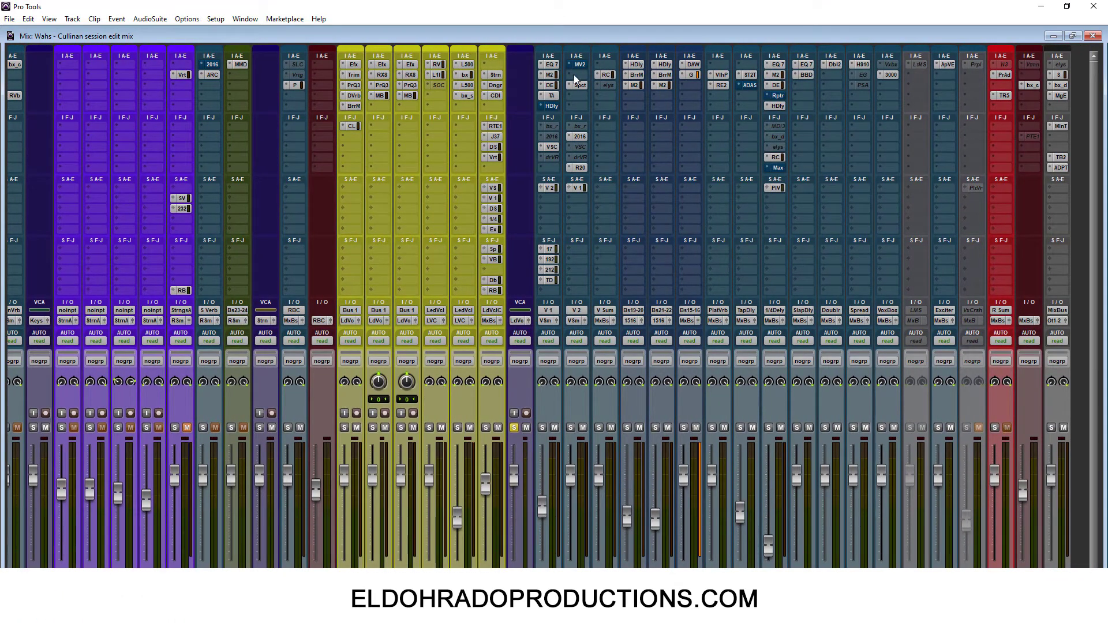
{"action": "left_click", "coordinate": [552, 75]}
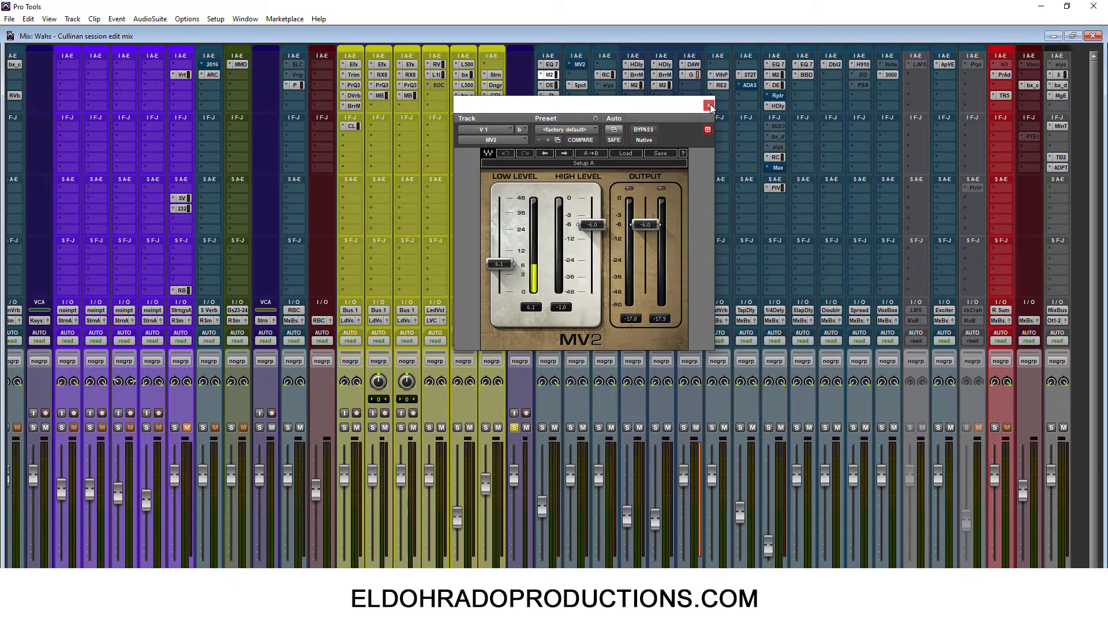
{"action": "left_click_drag", "start_coordinate": [659, 109], "coordinate": [692, 122]}
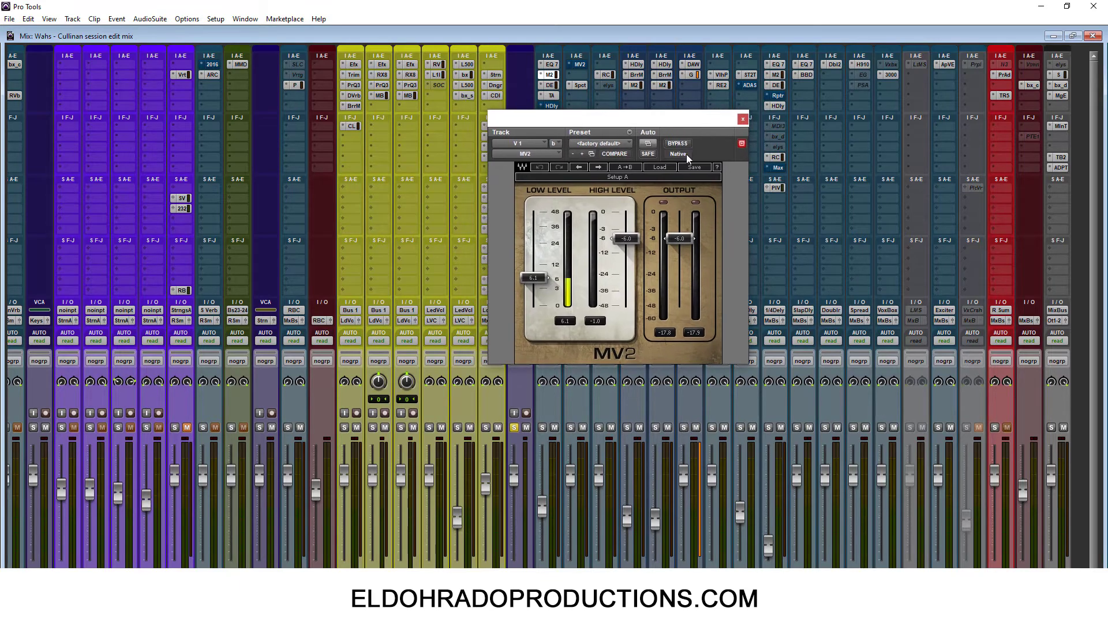
{"action": "key", "text": "space"}
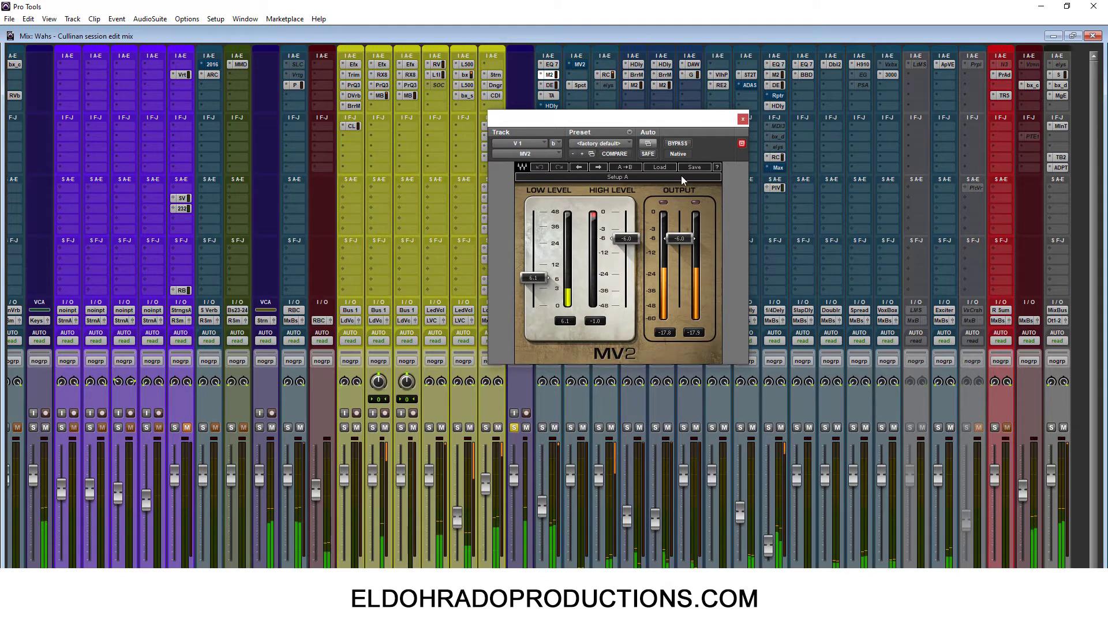
{"action": "left_click", "coordinate": [684, 148]}
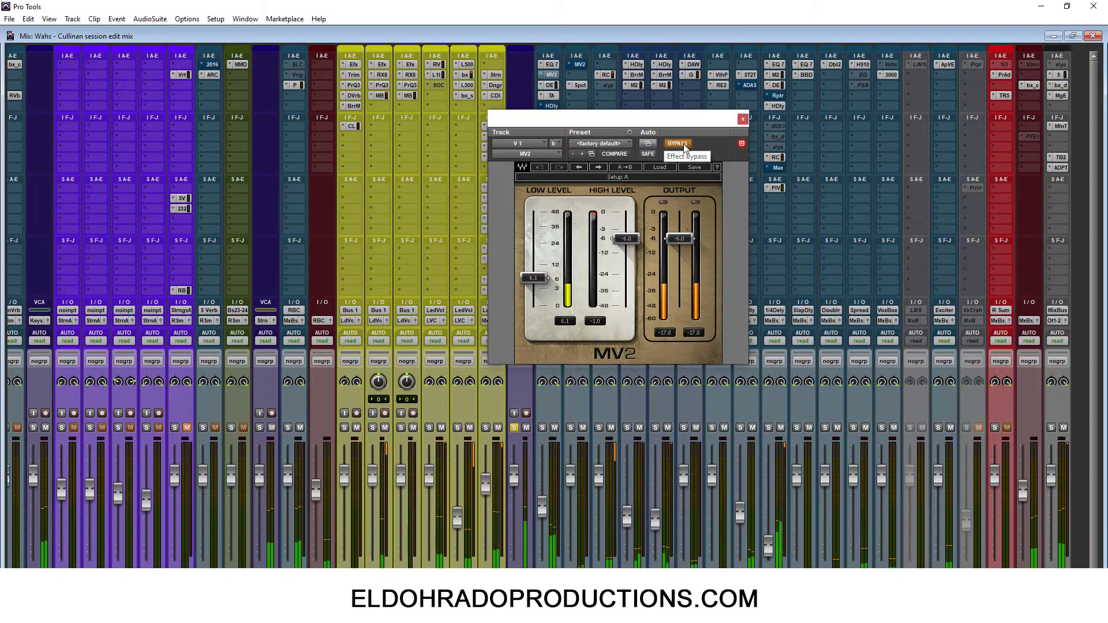
{"action": "left_click", "coordinate": [685, 148]}
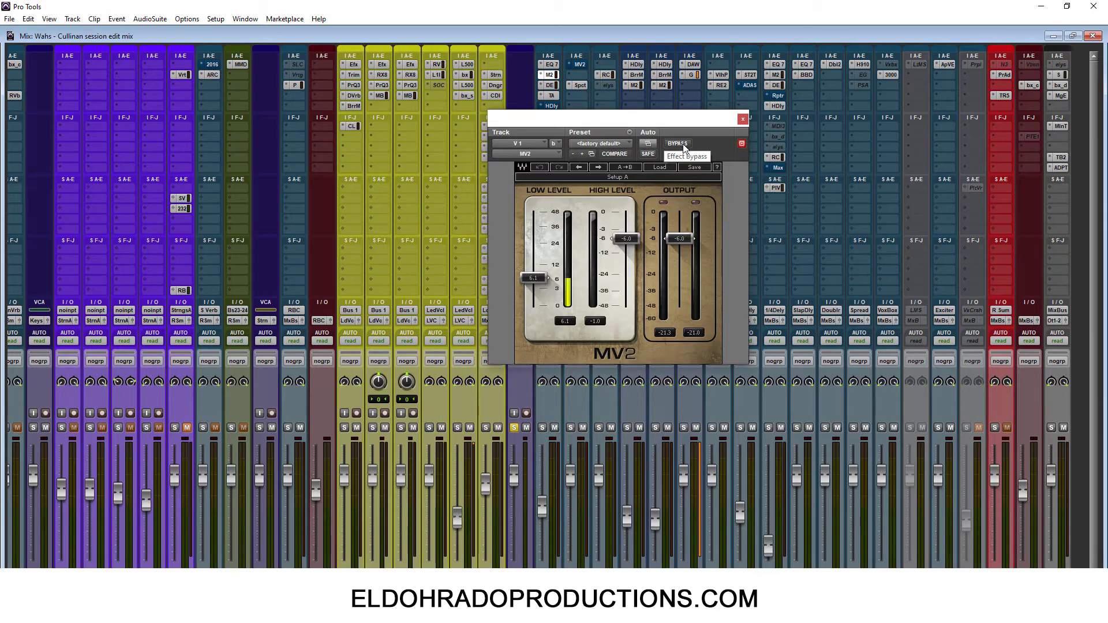
{"action": "left_click", "coordinate": [742, 119]}
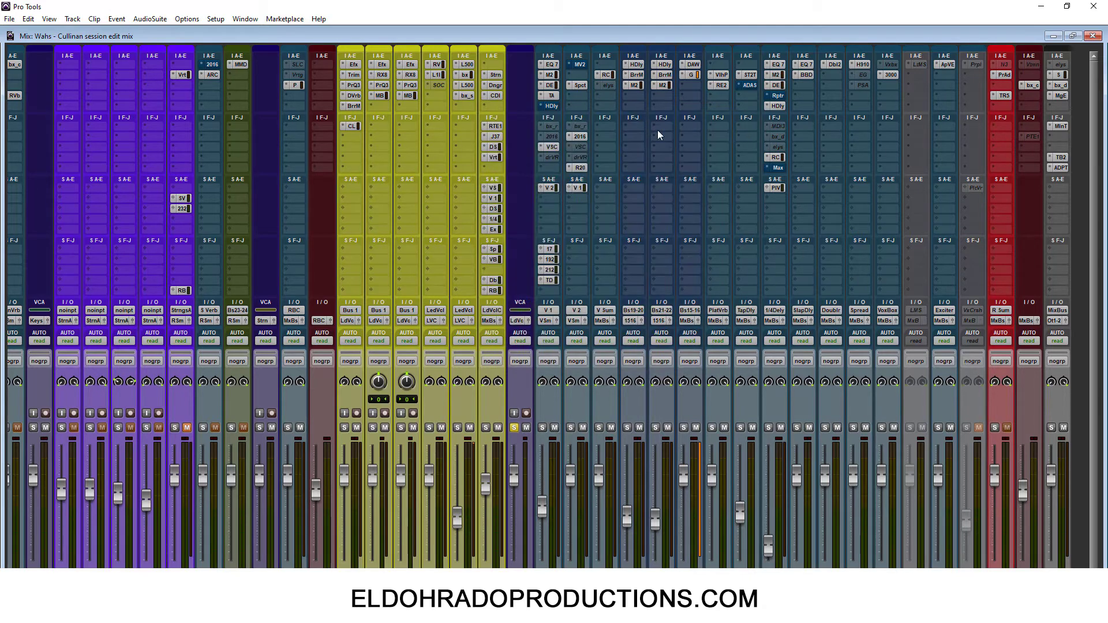
Inspect the DeEsser and the H-Delay settings on the V 1 track, closing each plug-in.
{"action": "left_click", "coordinate": [552, 85]}
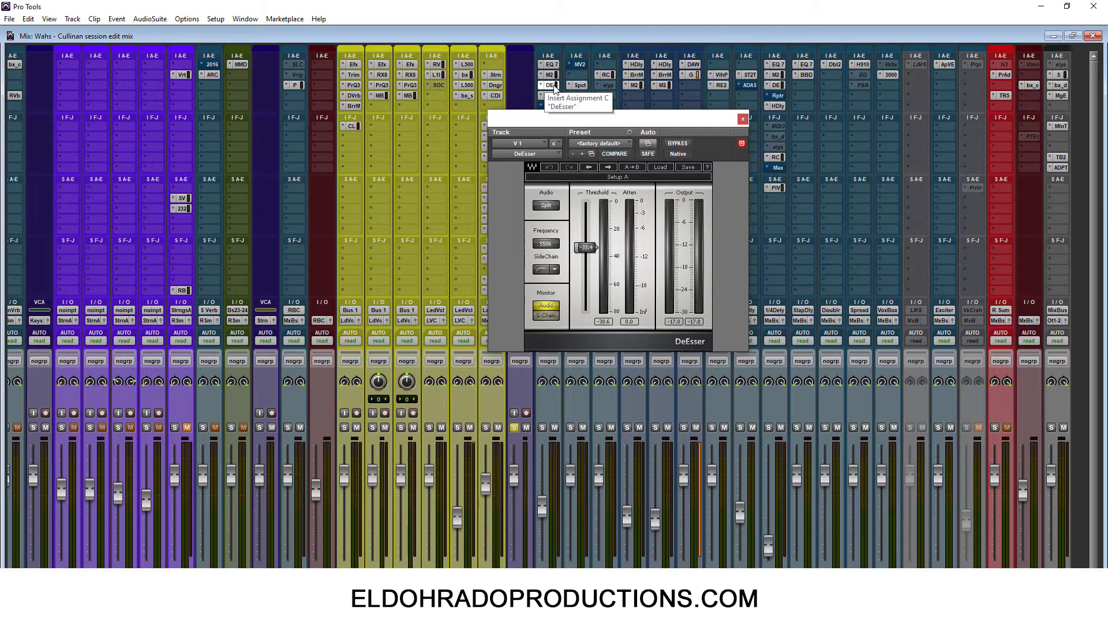
{"action": "left_click", "coordinate": [741, 120]}
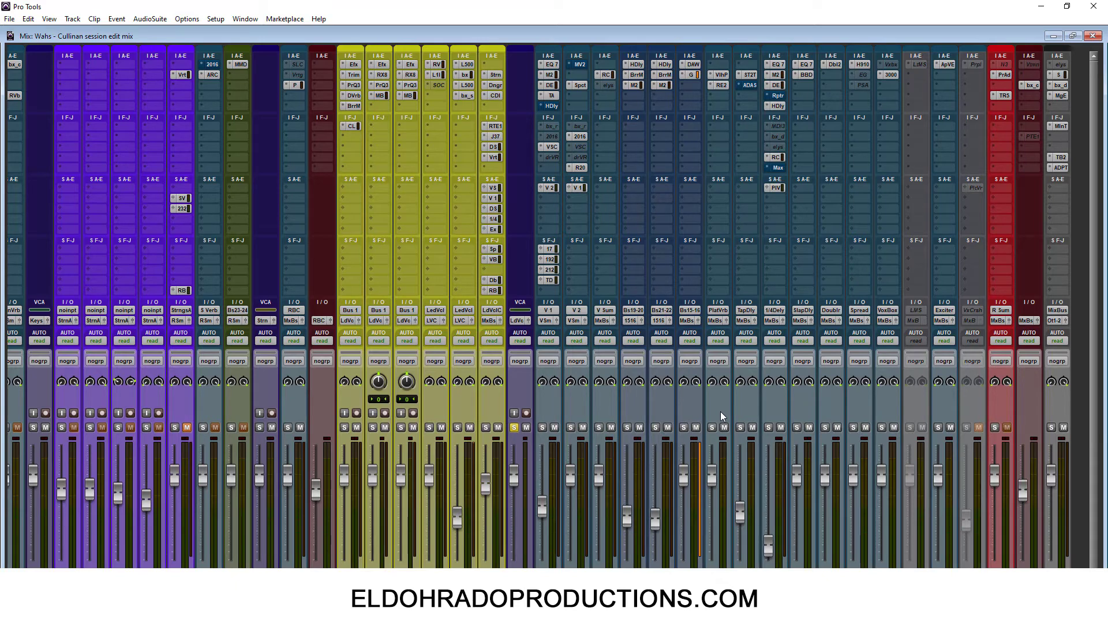
{"action": "left_click", "coordinate": [551, 107]}
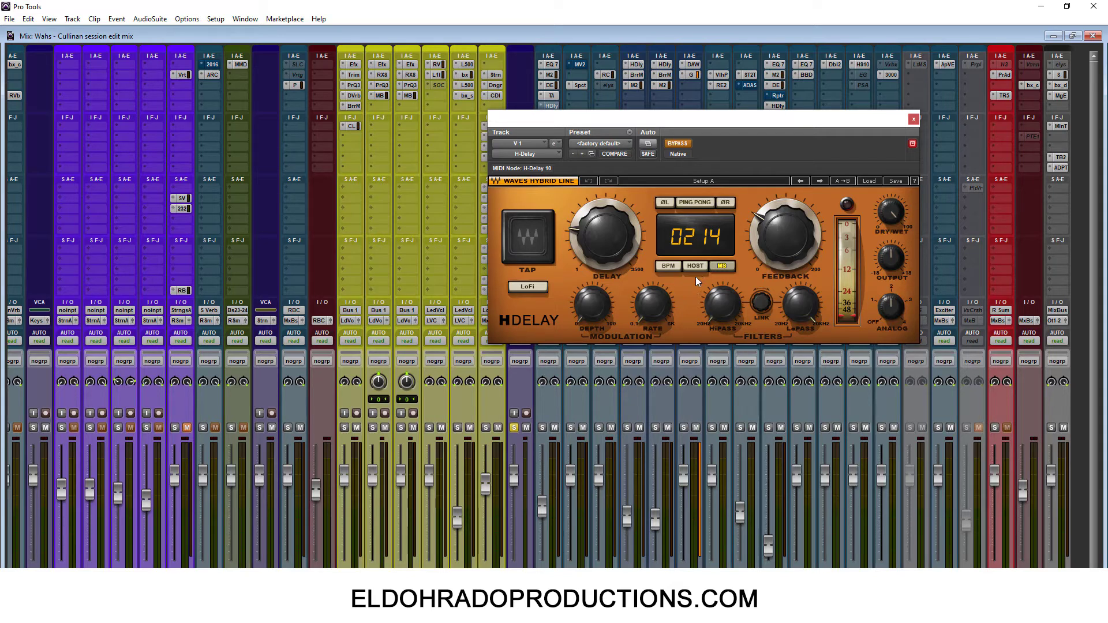
{"action": "mouse_move", "coordinate": [614, 289]}
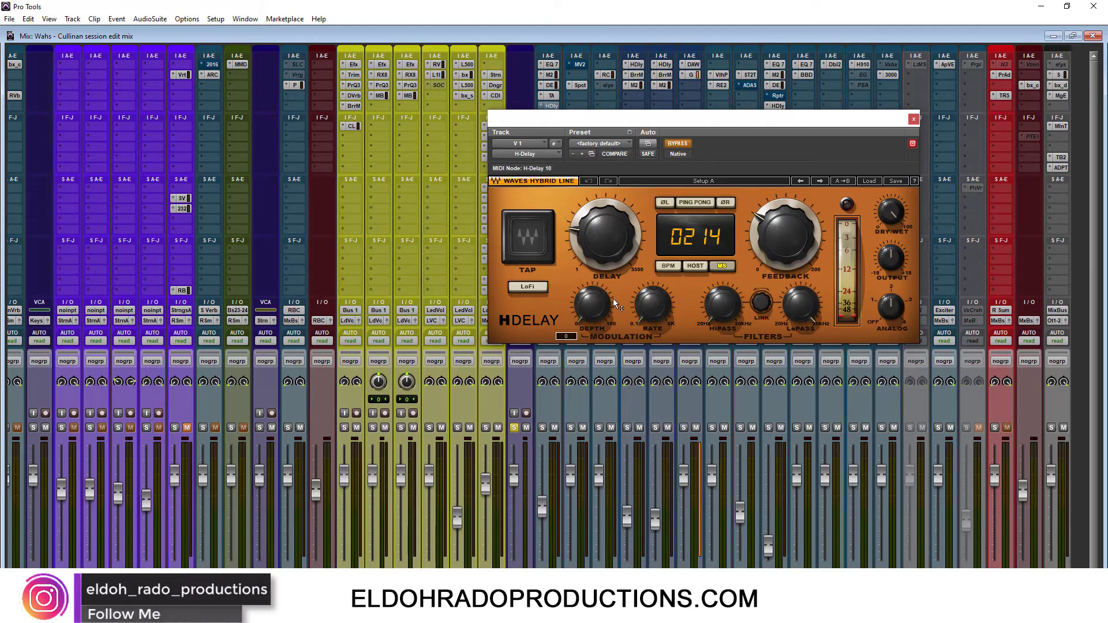
{"action": "left_click", "coordinate": [914, 119]}
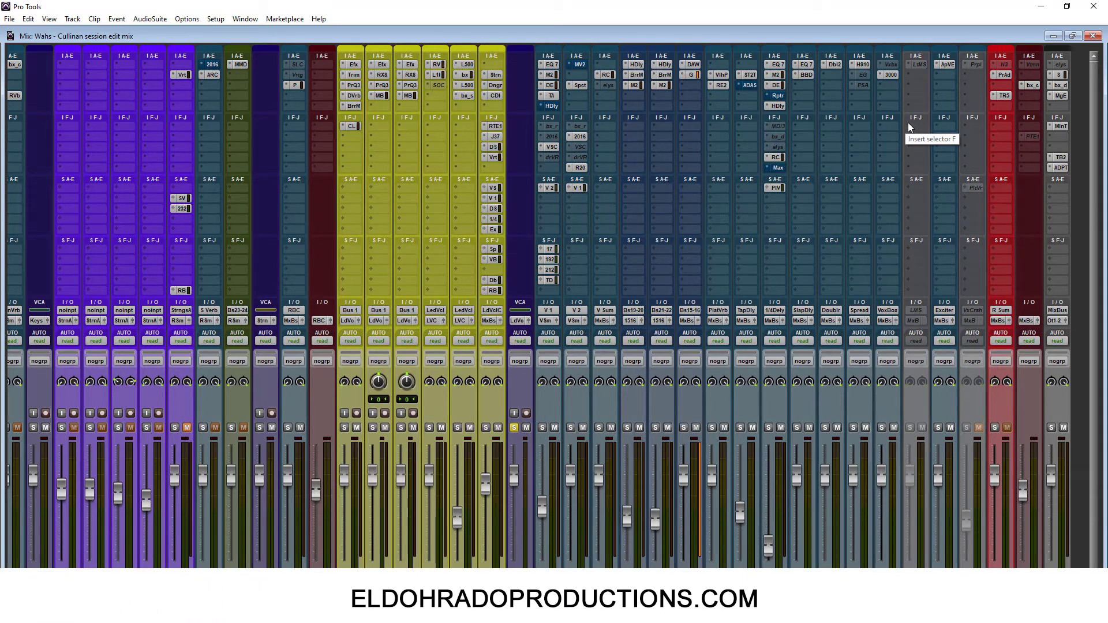
Open the Aphex Vintage Exciter on the Exciter track and examine its settings.
{"action": "left_click", "coordinate": [945, 64]}
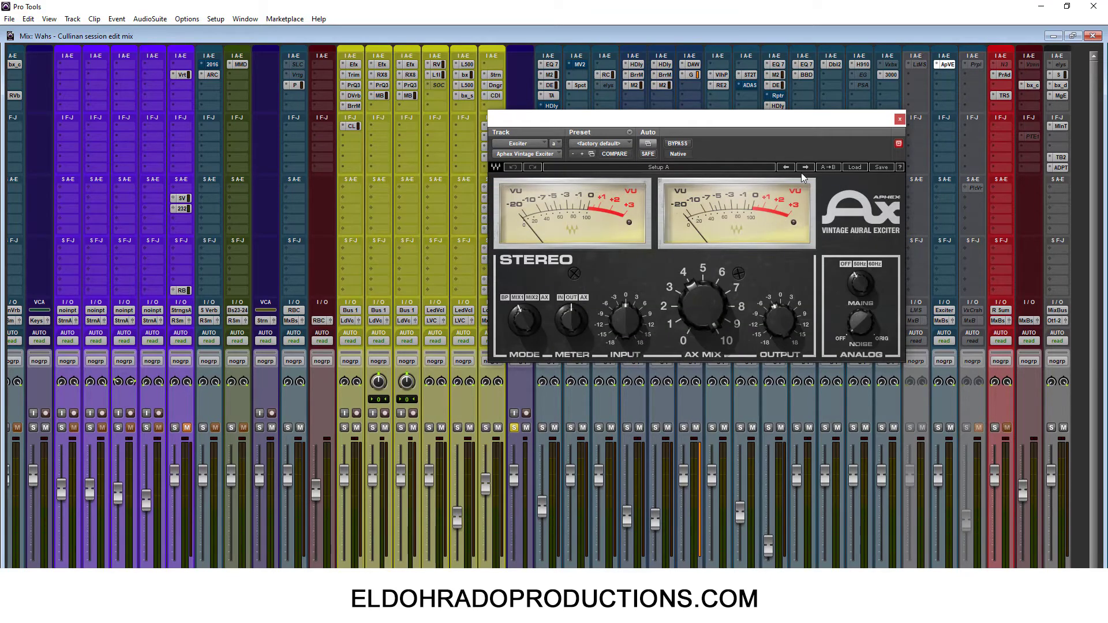
{"action": "left_click_drag", "start_coordinate": [839, 122], "coordinate": [639, 141]}
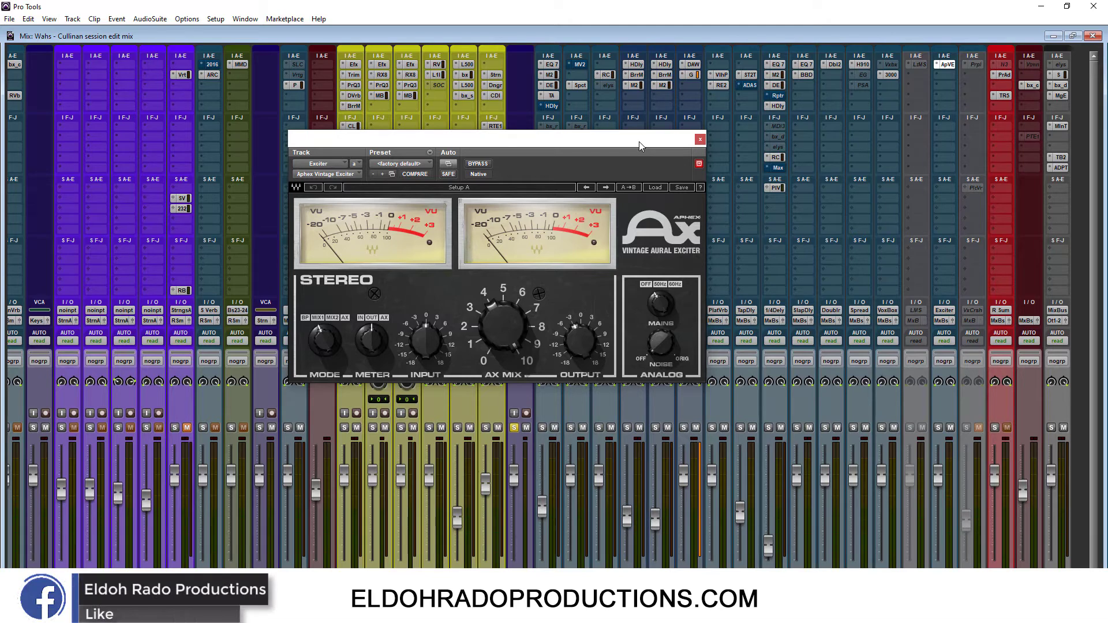
{"action": "left_click_drag", "start_coordinate": [639, 144], "coordinate": [828, 125]}
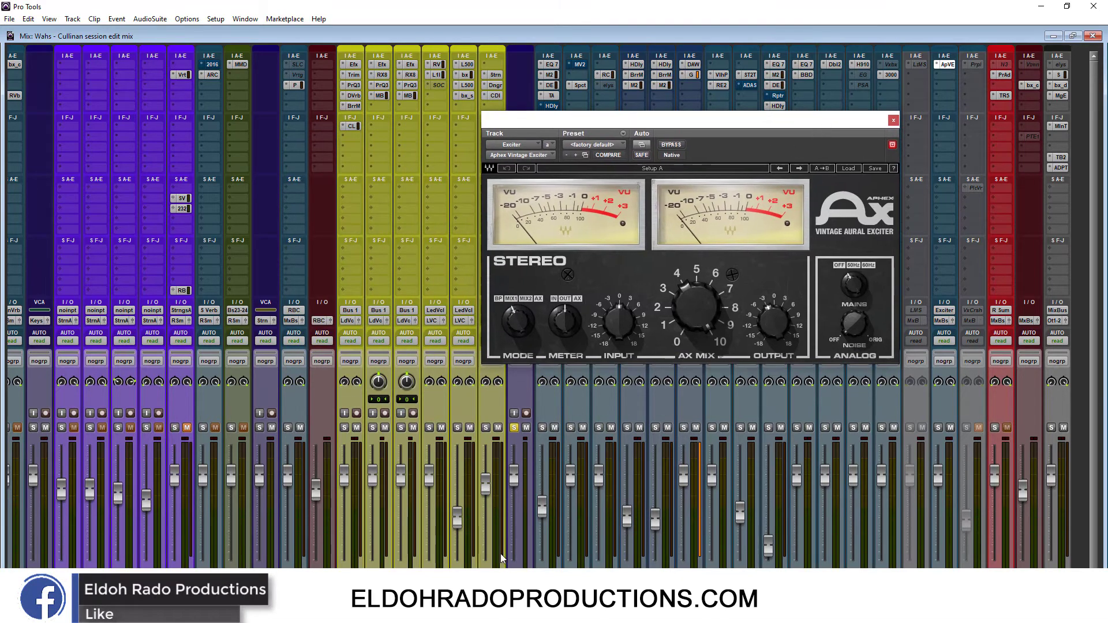
Unsolo the lead vocal VCA and unmute the Keys Aux.
{"action": "scroll", "coordinate": [548, 306], "scroll_direction": "left", "scroll_amount": 6}
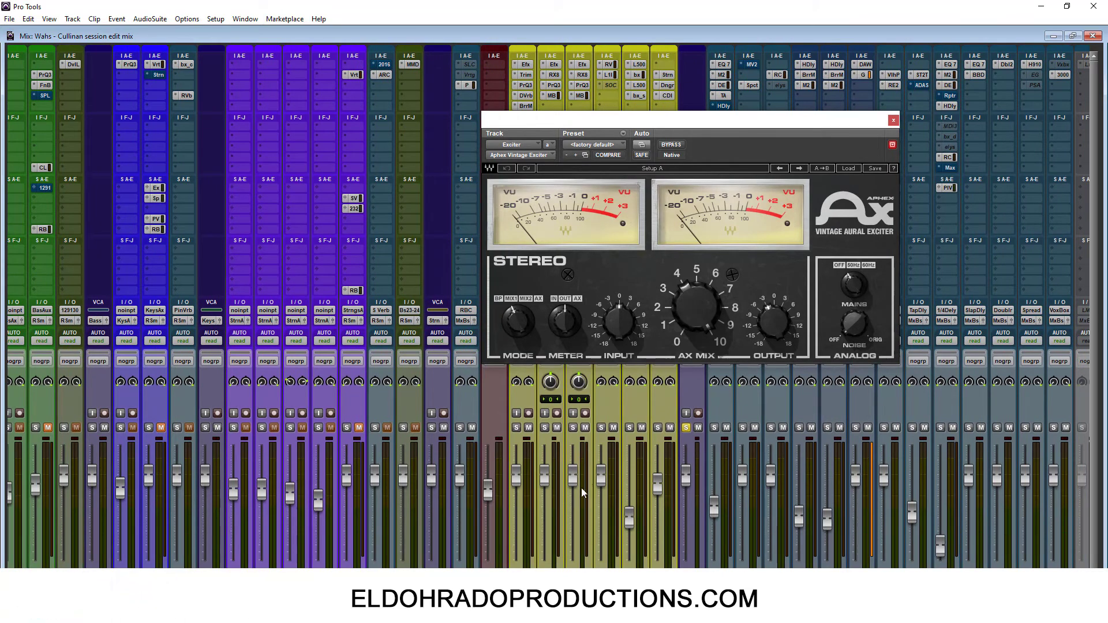
{"action": "left_click", "coordinate": [686, 427]}
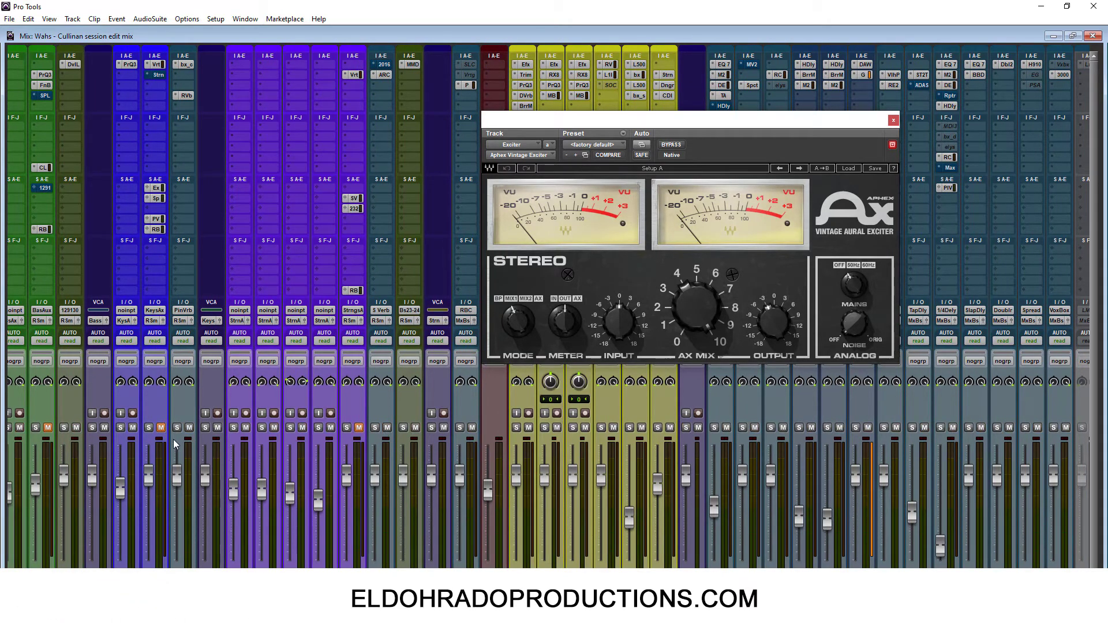
{"action": "left_click", "coordinate": [161, 427]}
Look through the keys and strings tracks in the Edit window and play the session from its start.
{"action": "key", "text": "ctrl+equal"}
{"action": "scroll", "coordinate": [402, 339], "scroll_direction": "down", "scroll_amount": 10}
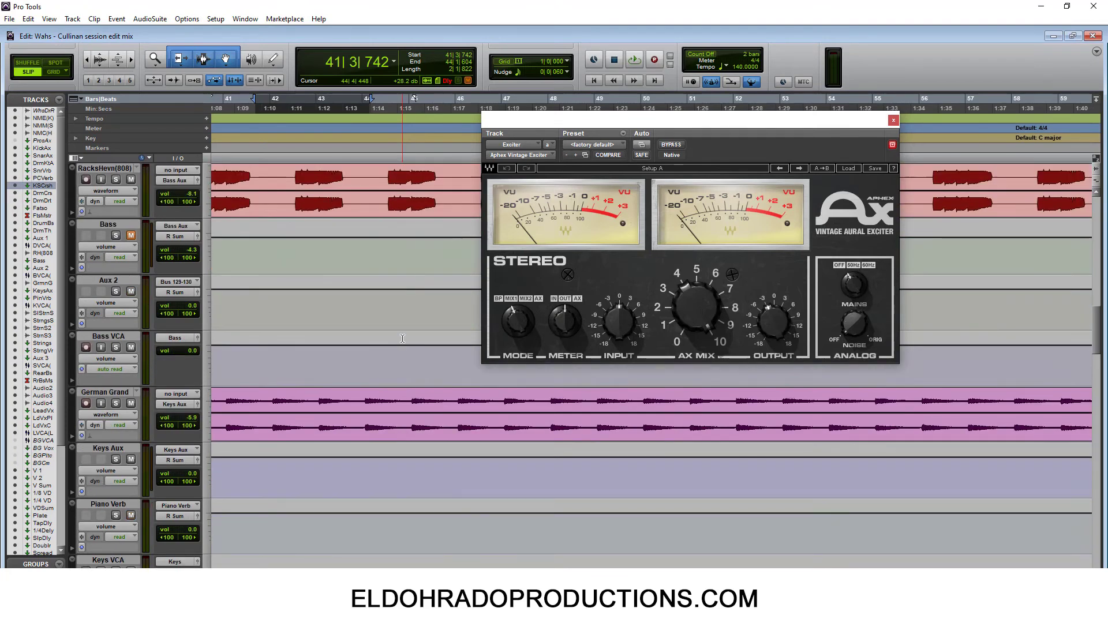
{"action": "scroll", "coordinate": [402, 338], "scroll_direction": "down", "scroll_amount": 9}
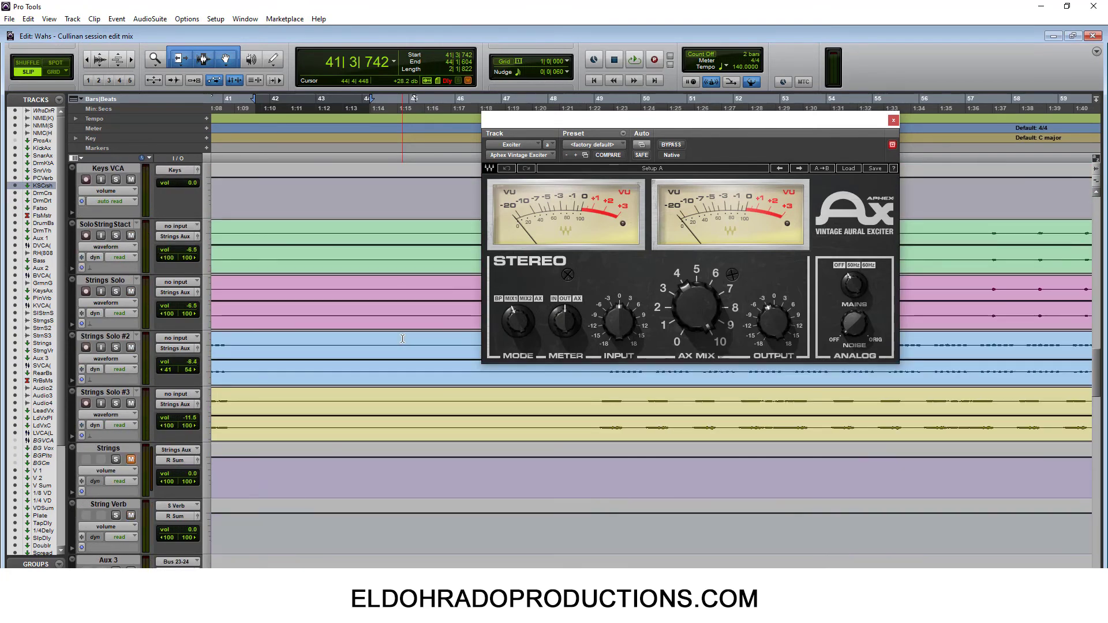
{"action": "key", "text": "r"}
{"action": "key", "text": "r"}
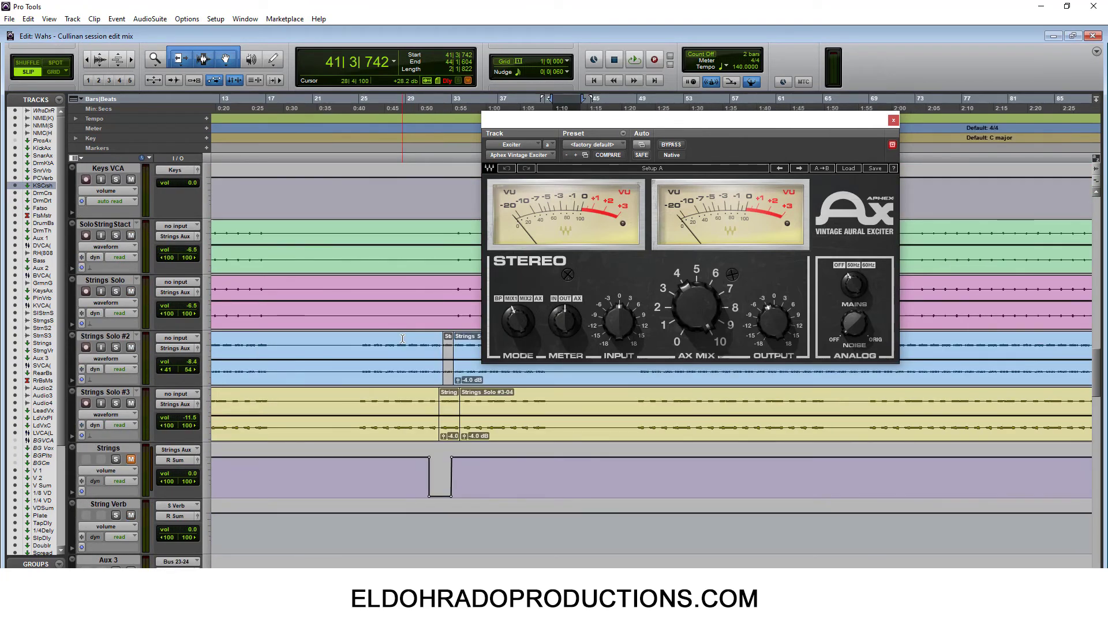
{"action": "scroll", "coordinate": [351, 378], "scroll_direction": "down", "scroll_amount": 10}
{"action": "scroll", "coordinate": [351, 378], "scroll_direction": "up", "scroll_amount": 10}
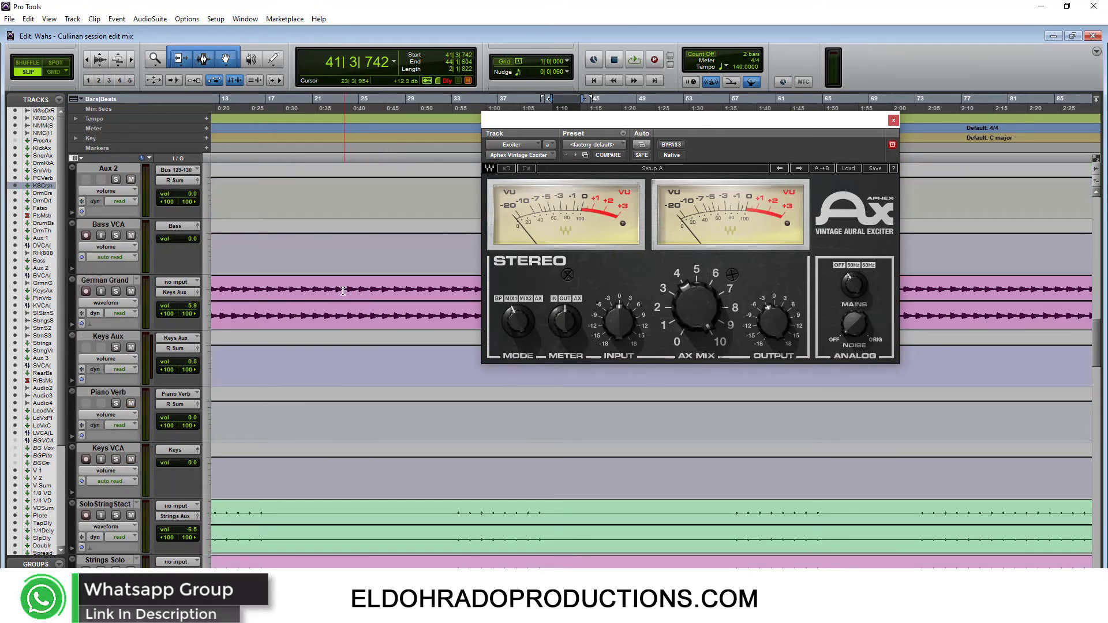
{"action": "key", "text": "Return"}
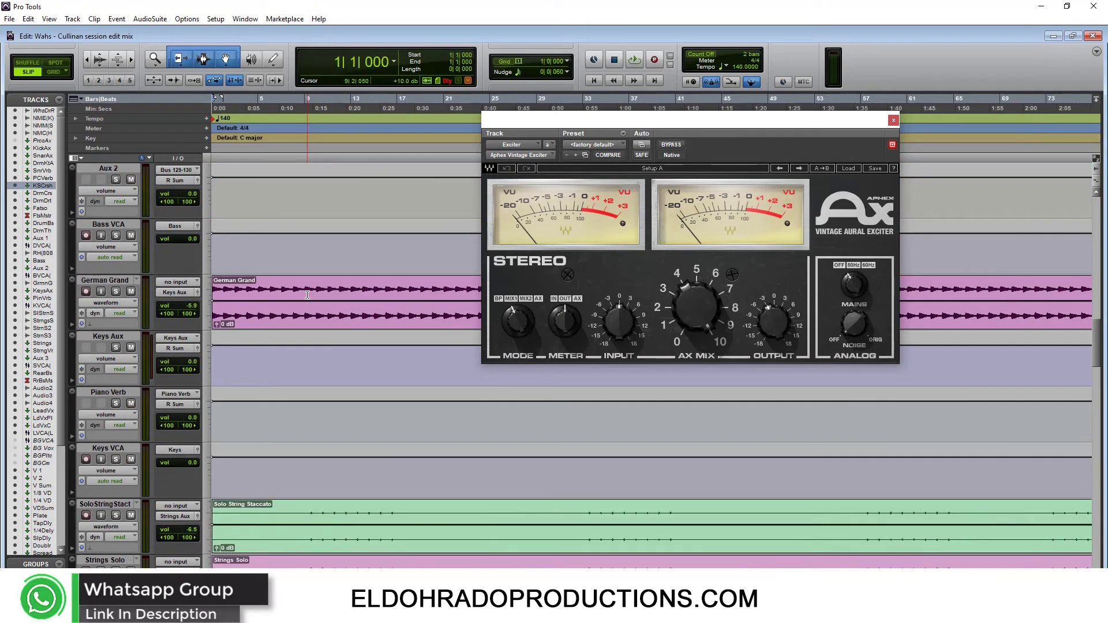
{"action": "key", "text": "space"}
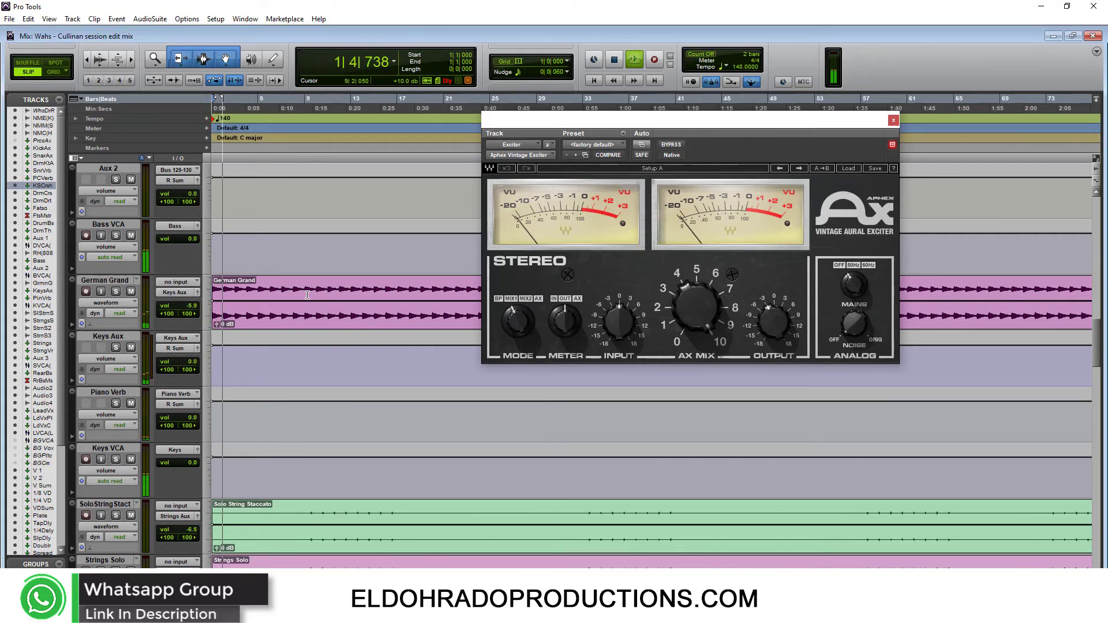
Mute the lead vocal aux and compare the keys with the Keys Aux send to the Exciter muted and unmuted, closing the Exciter plug-in.
{"action": "key", "text": "ctrl+equal"}
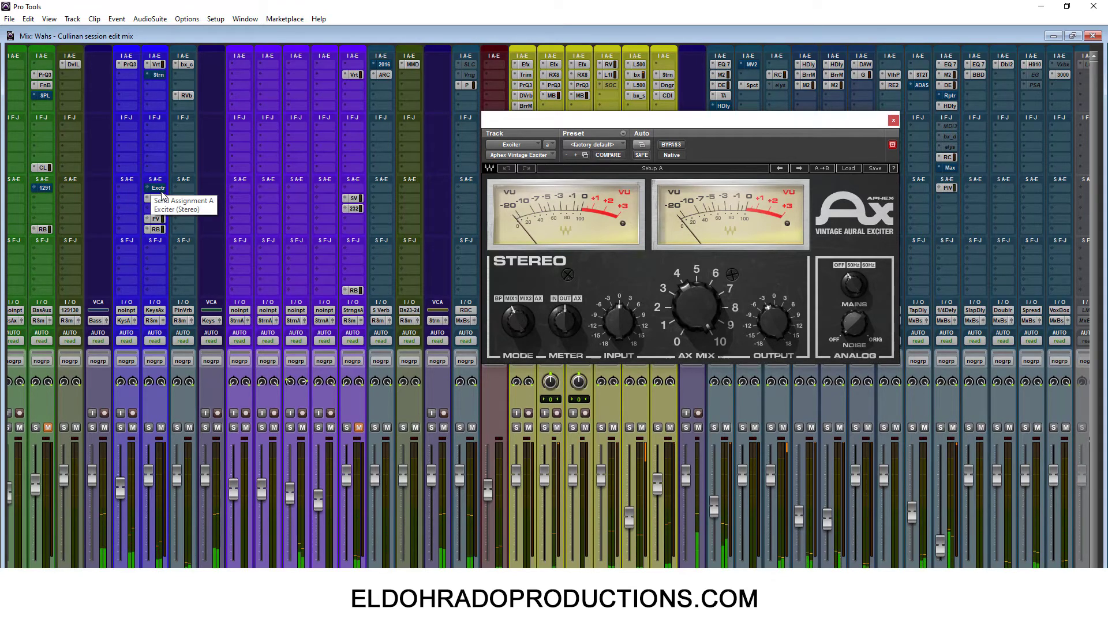
{"action": "left_click", "coordinate": [669, 428]}
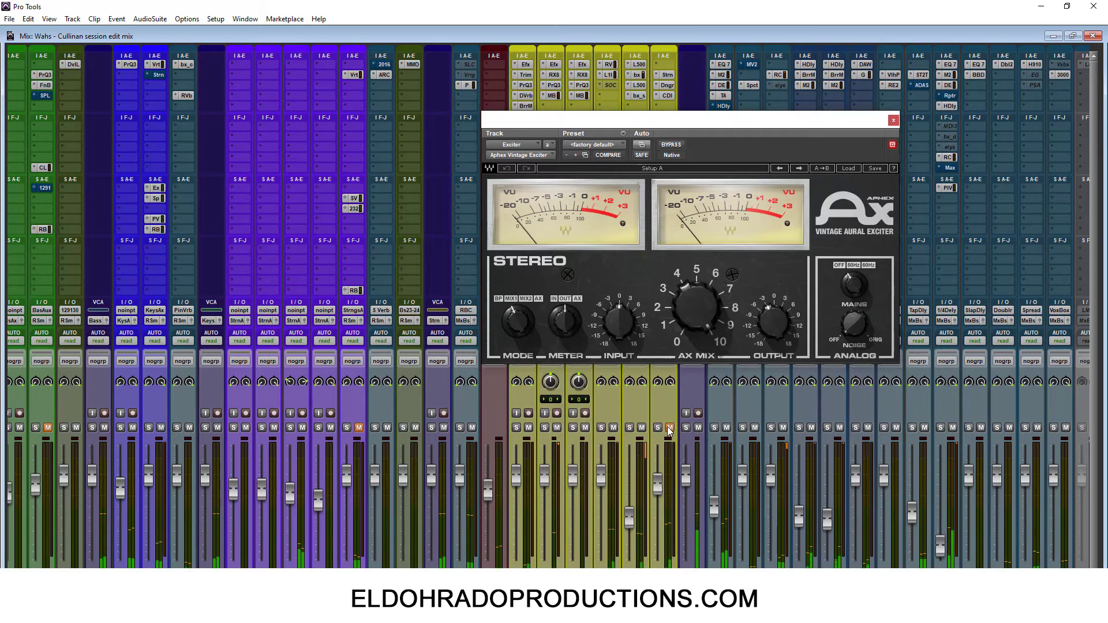
{"action": "left_click", "coordinate": [162, 189], "text": "ctrl"}
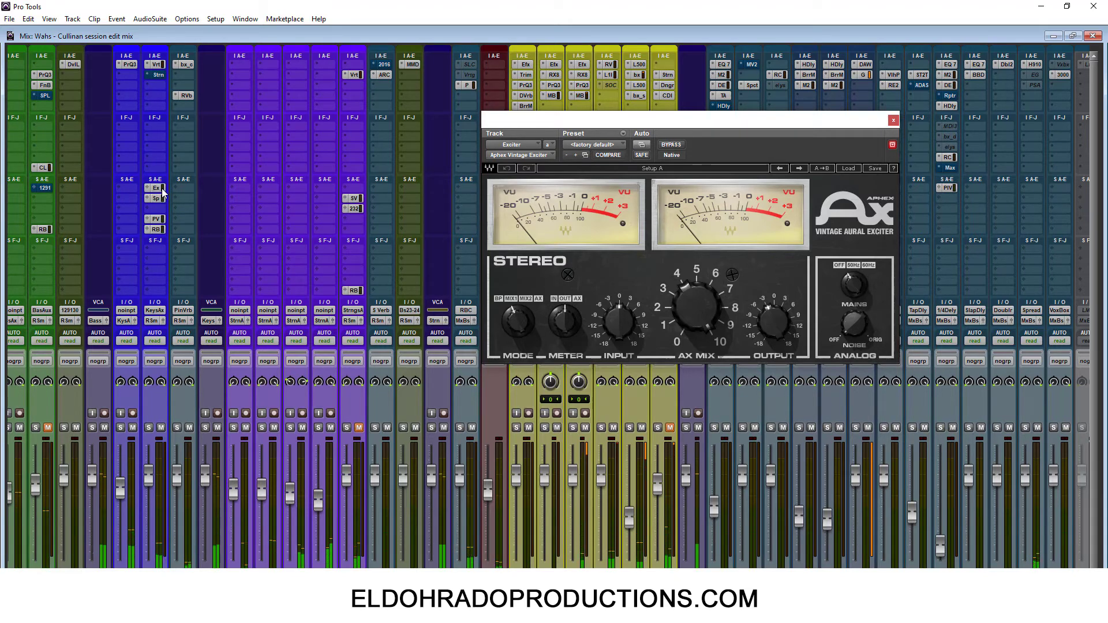
{"action": "left_click", "coordinate": [162, 189], "text": "ctrl"}
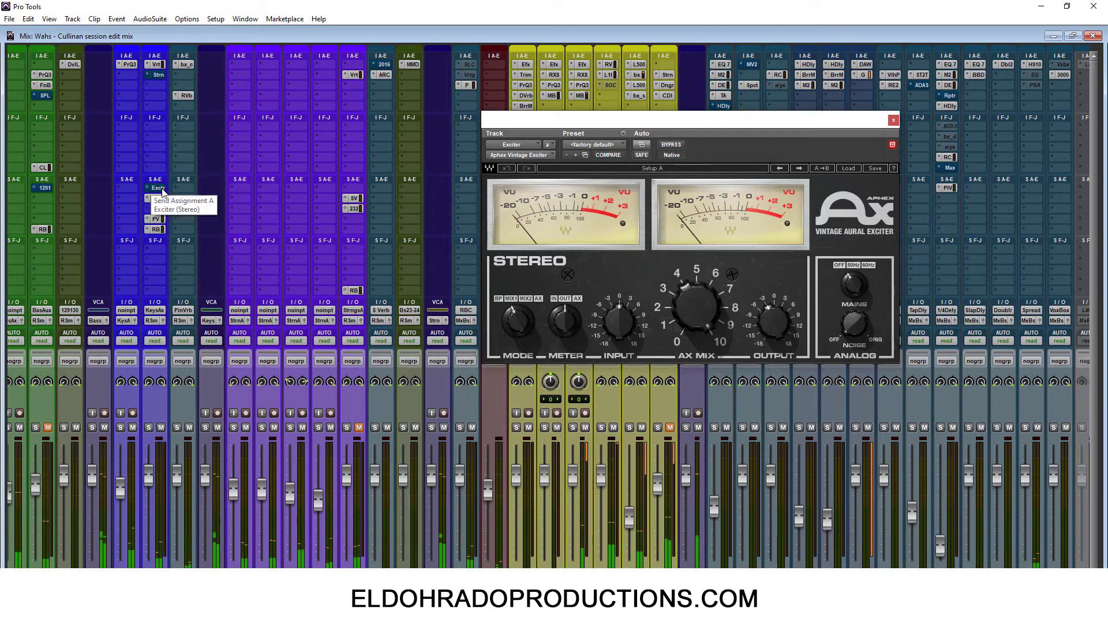
{"action": "left_click", "coordinate": [162, 189], "text": "ctrl"}
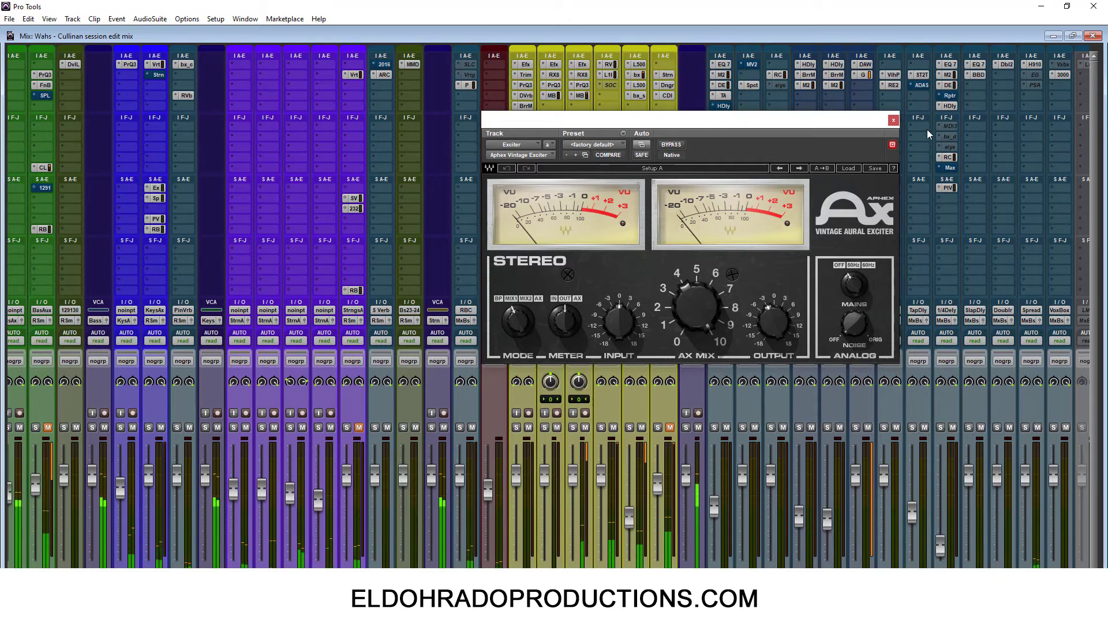
{"action": "left_click", "coordinate": [893, 120]}
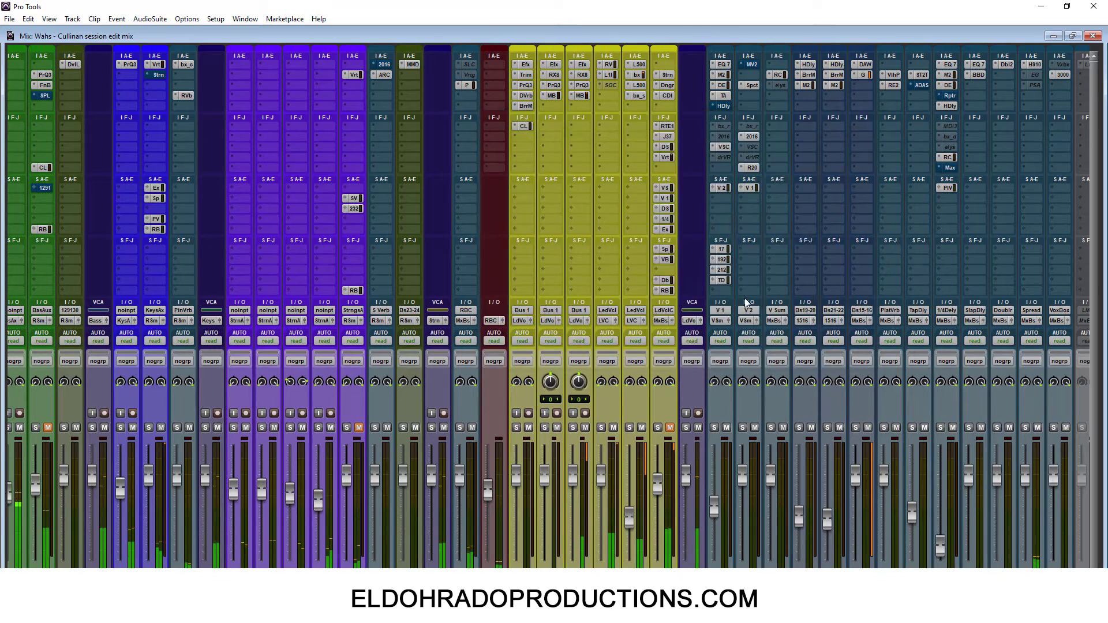
Solo the lead vocal VCA and play the session from around bar 47 in the lead vocal clips.
{"action": "left_click", "coordinate": [686, 427]}
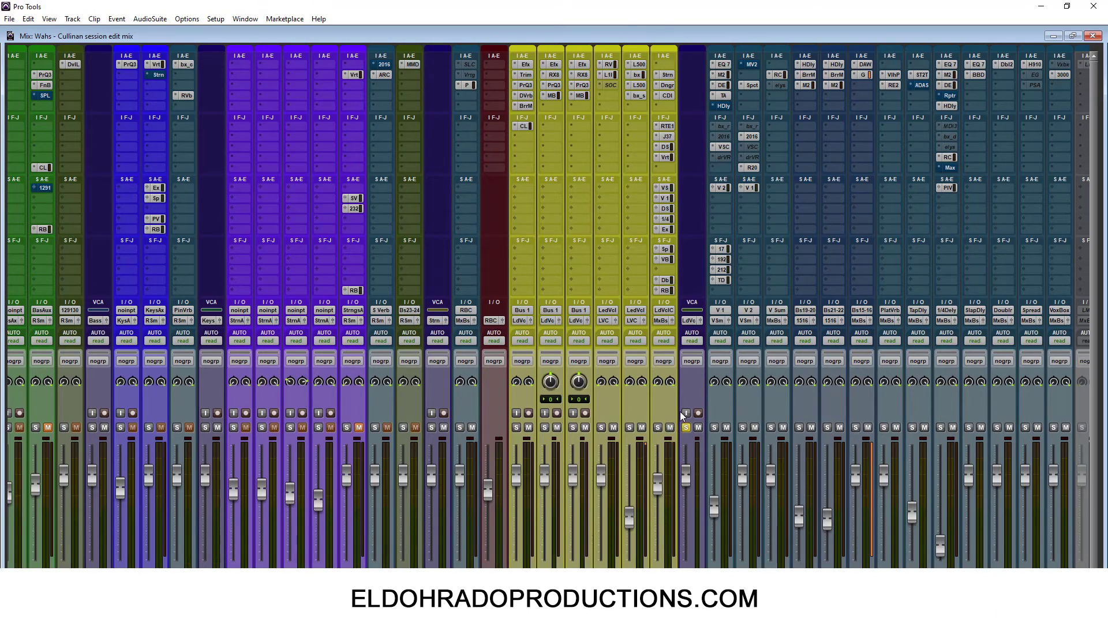
{"action": "key", "text": "ctrl+equal"}
{"action": "scroll", "coordinate": [729, 375], "scroll_direction": "down", "scroll_amount": 10}
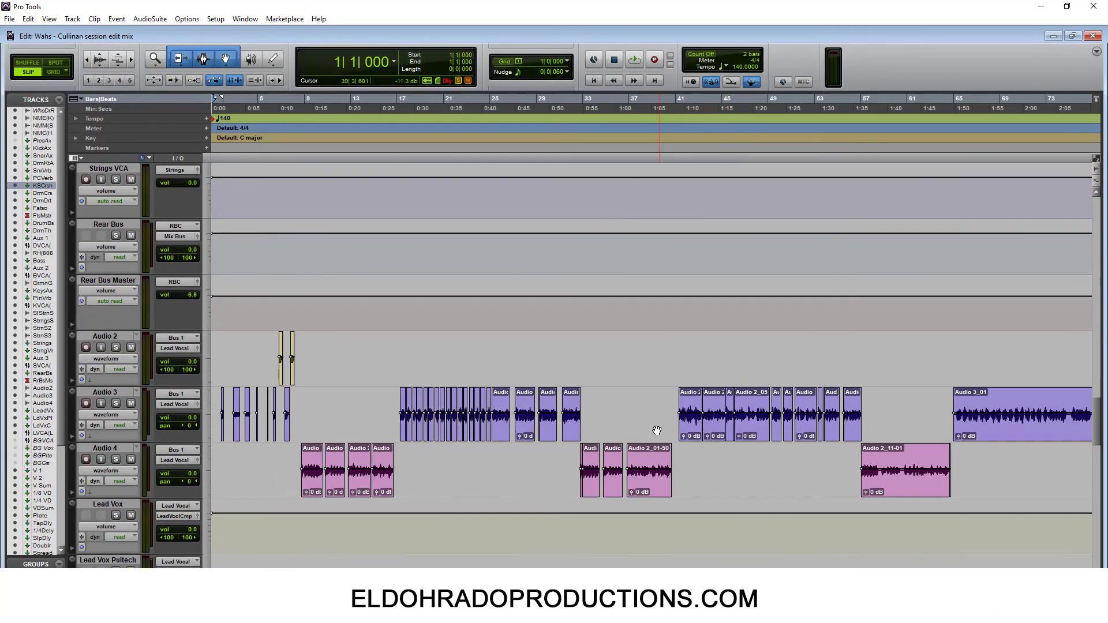
{"action": "left_click", "coordinate": [759, 468]}
{"action": "key", "text": "space"}
{"action": "key", "text": "ctrl+equal"}
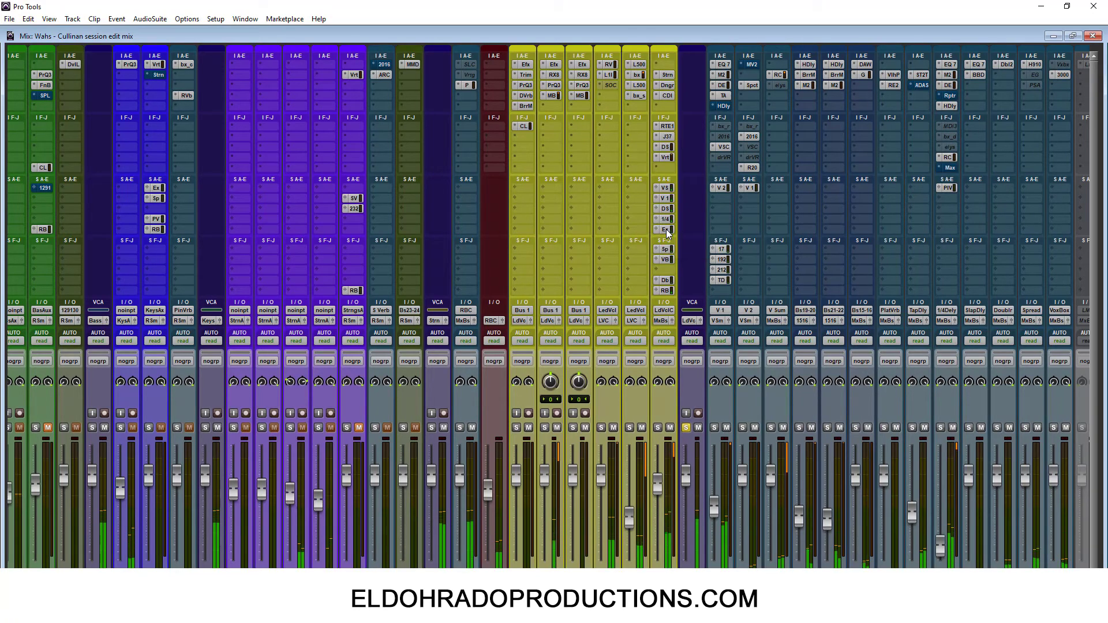
Mute all sends on the lead vocal aux, unmute its RBC send, and compare the vocal with the Exciter send on and off.
{"action": "key", "text": "shift+q"}
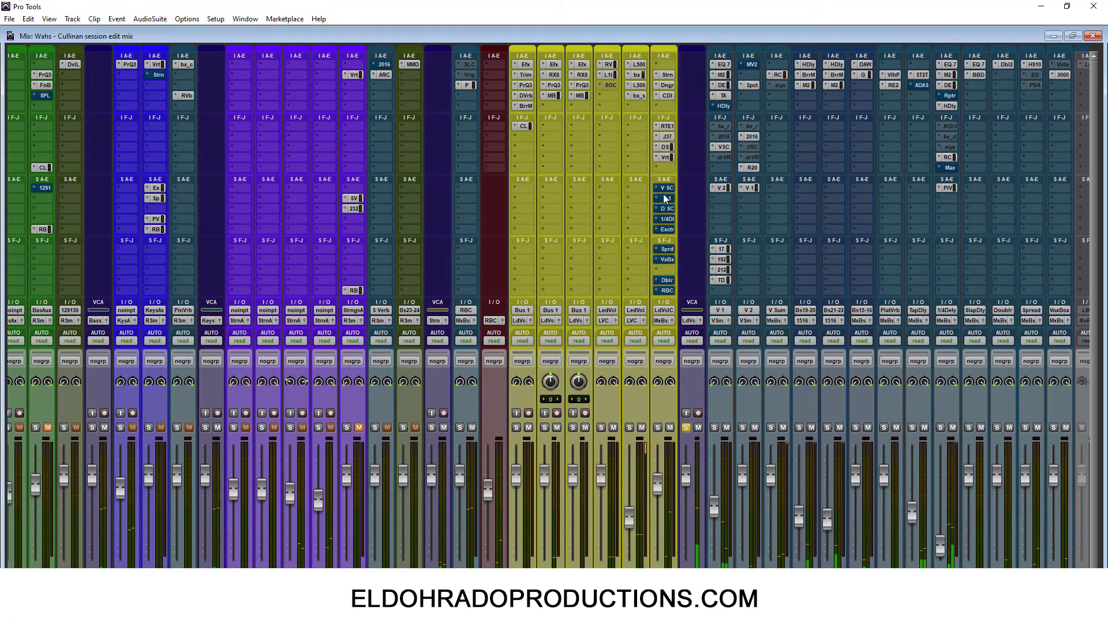
{"action": "left_click", "coordinate": [669, 290], "text": "ctrl"}
{"action": "left_click", "coordinate": [672, 230], "text": "ctrl"}
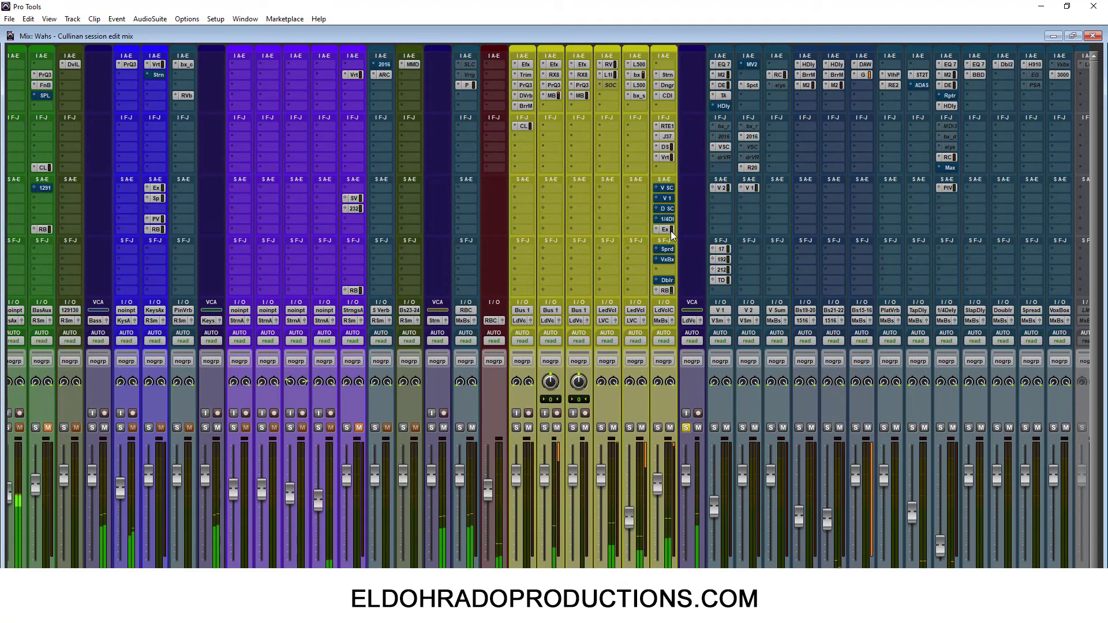
{"action": "left_click", "coordinate": [671, 230], "text": "ctrl"}
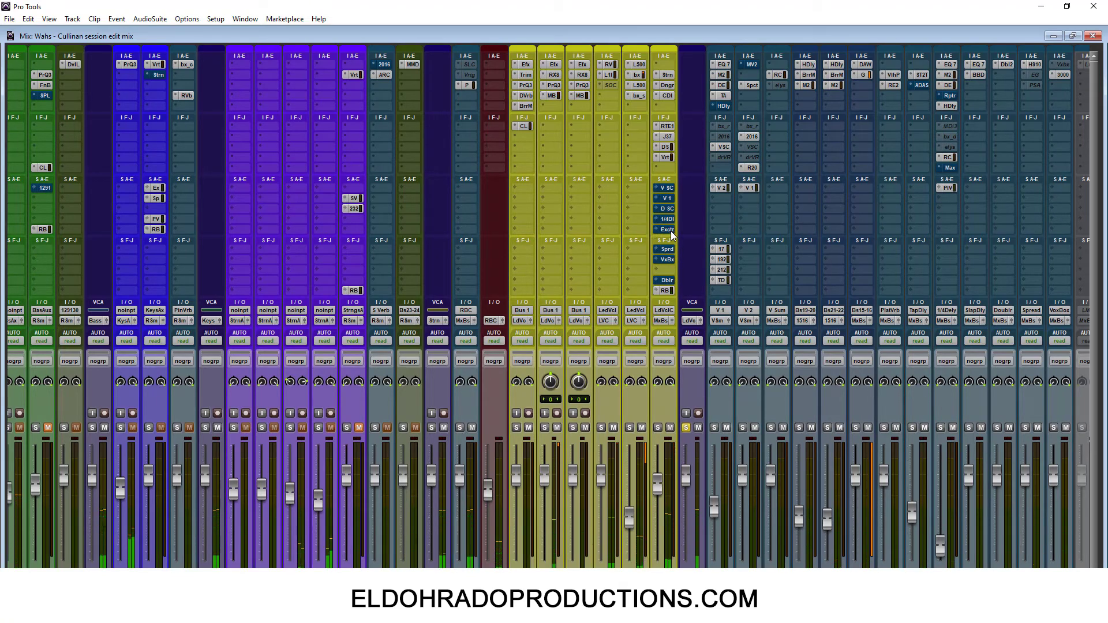
{"action": "left_click", "coordinate": [672, 231], "text": "ctrl"}
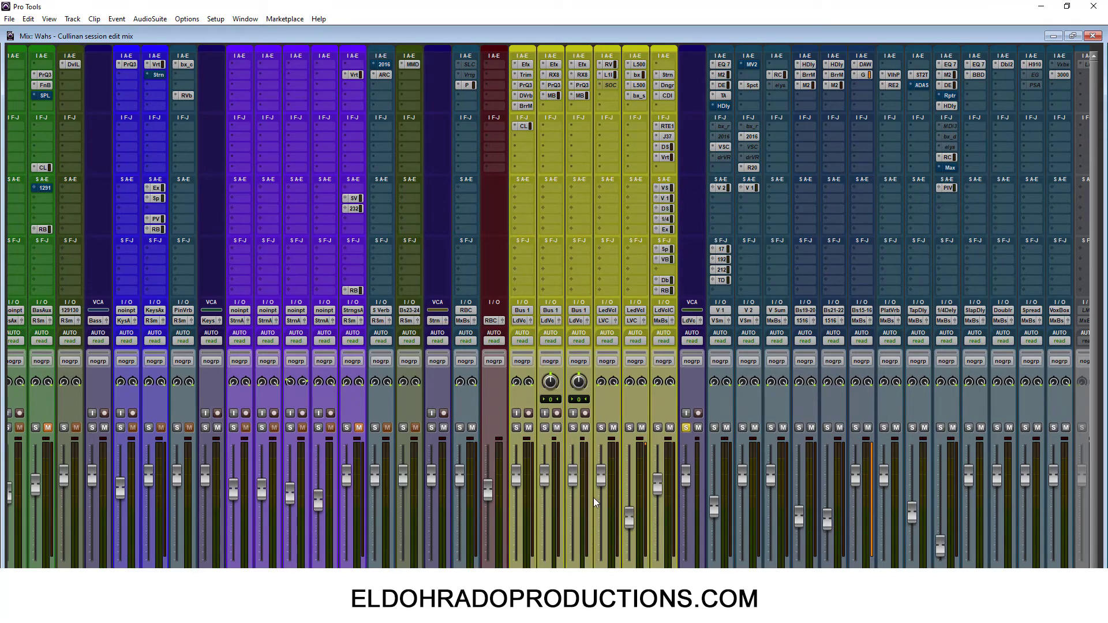
Open the SuperTap 2-Taps plug-in on the Tap Delay track, examine its settings and close it.
{"action": "scroll", "coordinate": [548, 307], "scroll_direction": "right", "scroll_amount": 5}
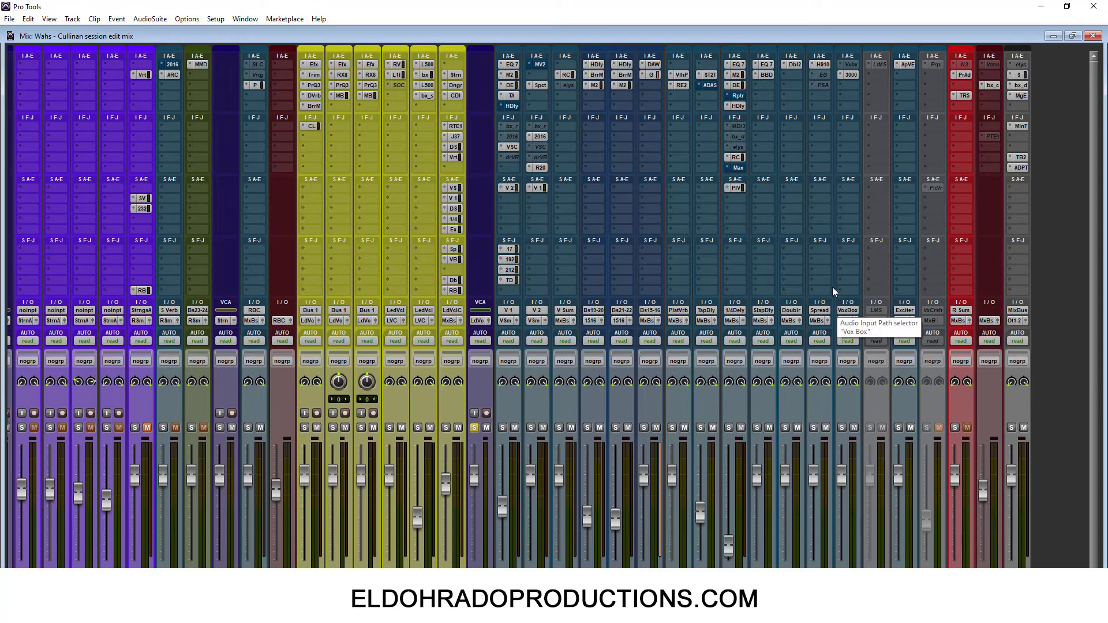
{"action": "left_click", "coordinate": [711, 74]}
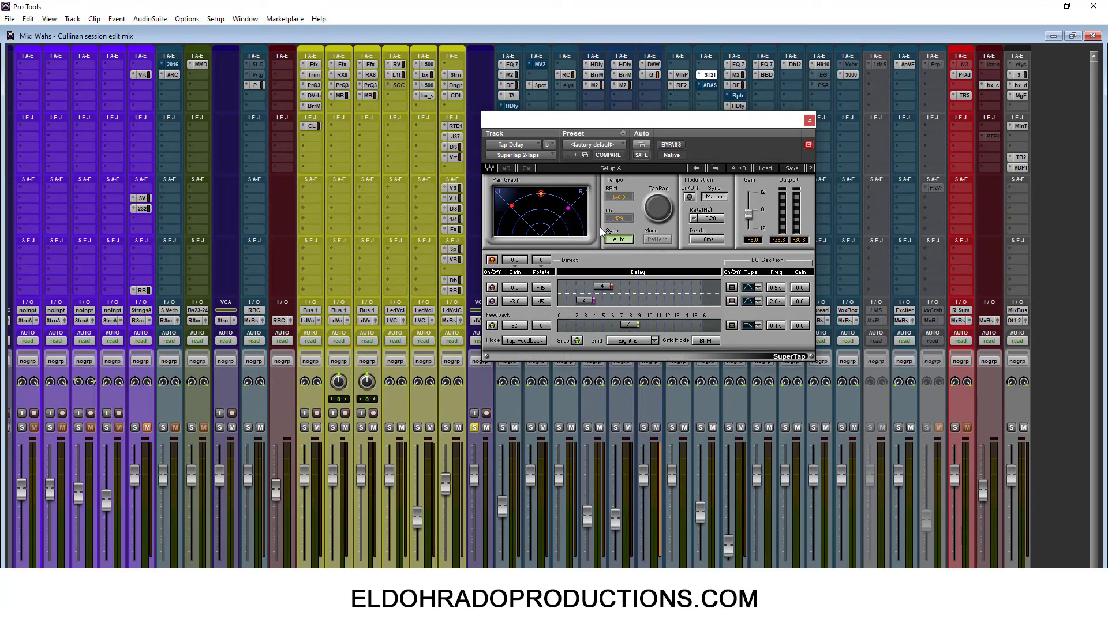
{"action": "left_click_drag", "start_coordinate": [680, 119], "coordinate": [861, 99]}
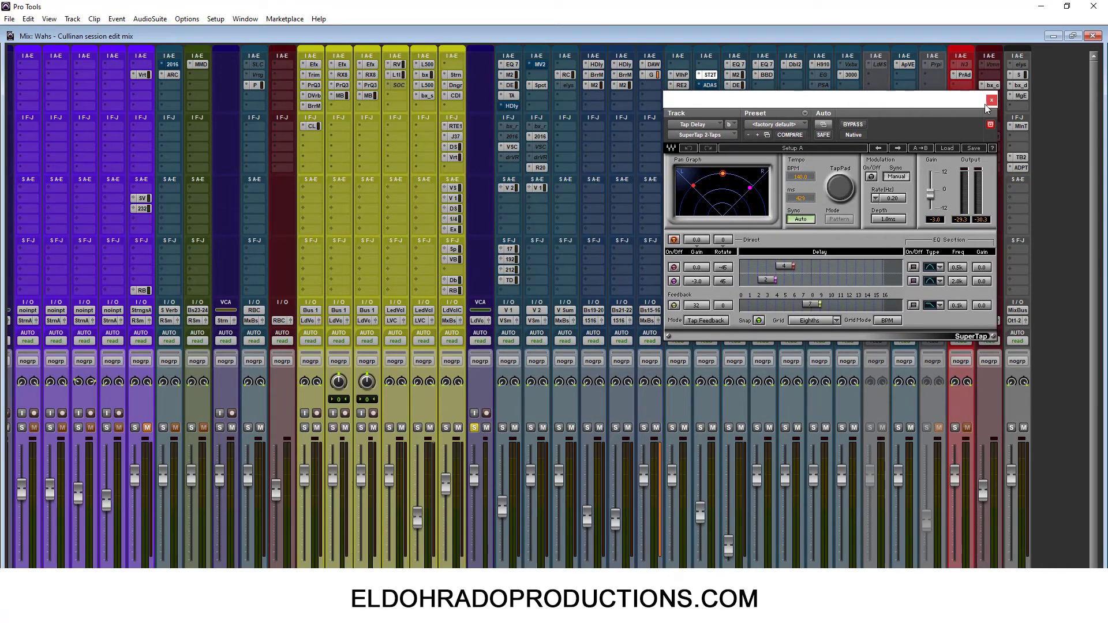
{"action": "left_click_drag", "start_coordinate": [982, 105], "coordinate": [889, 138]}
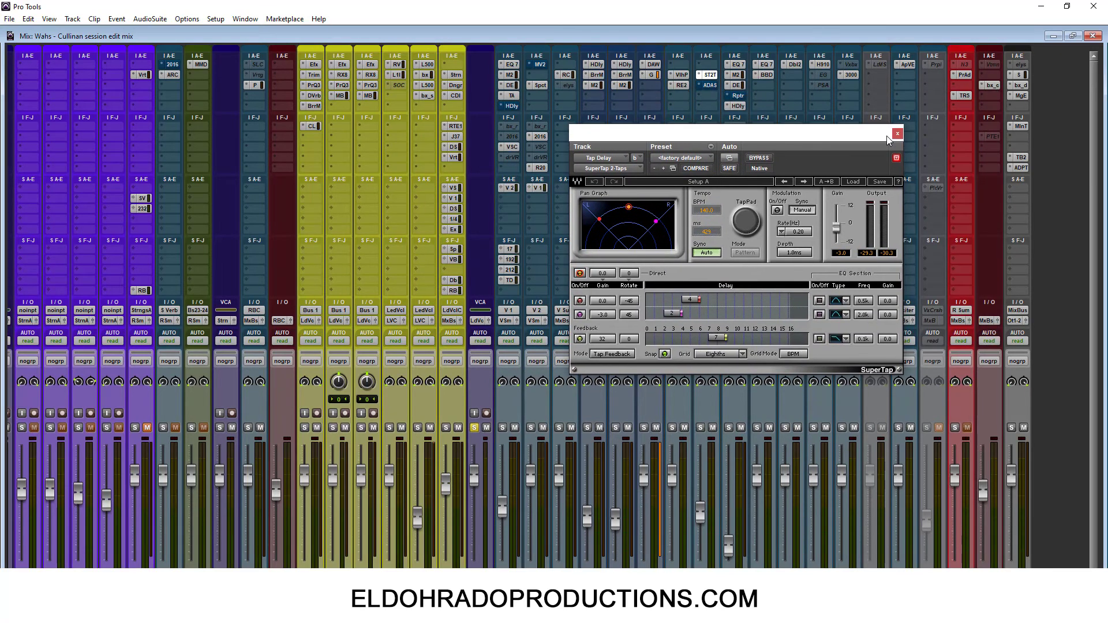
{"action": "left_click", "coordinate": [897, 133]}
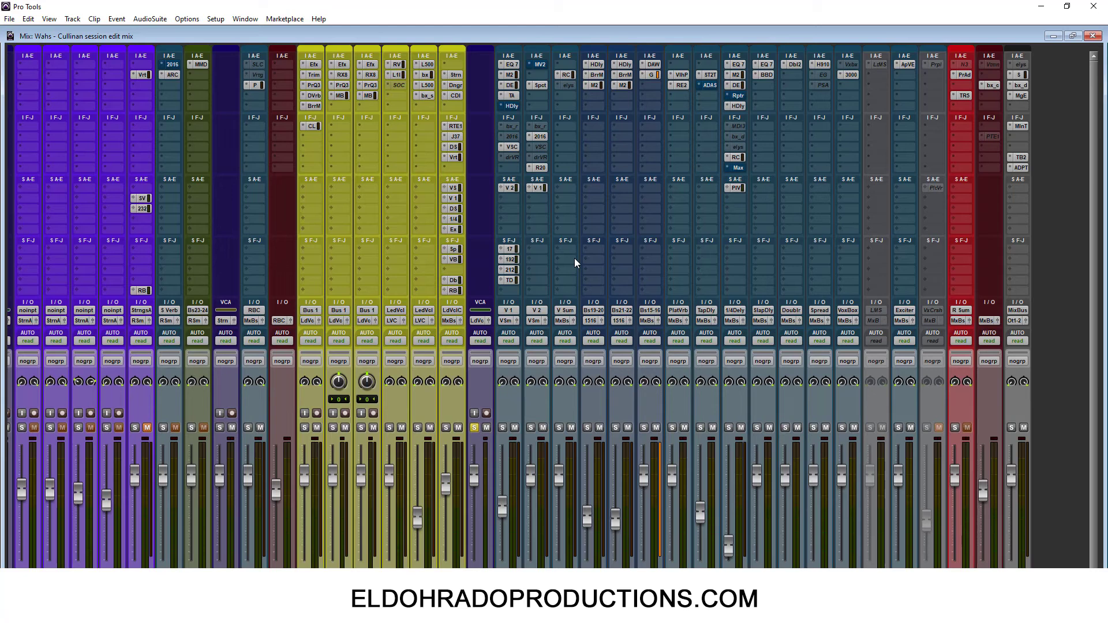
Mute the lead vocal aux and set its V 1 send and the V 1 track's Tap Delay send to pre-fader.
{"action": "left_click", "coordinate": [510, 280]}
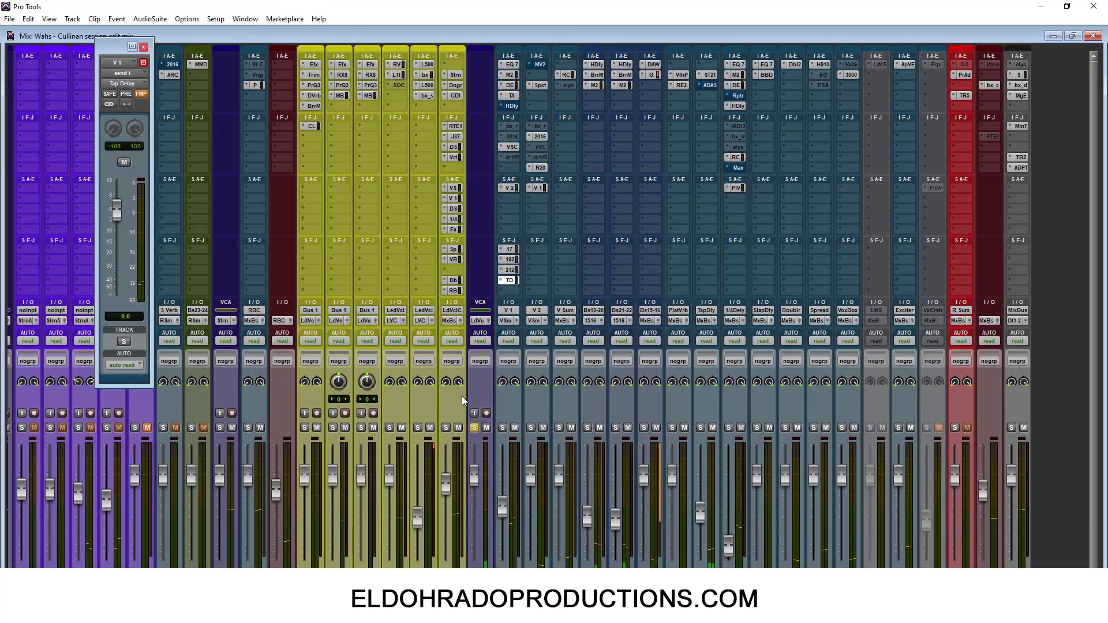
{"action": "left_click", "coordinate": [458, 427]}
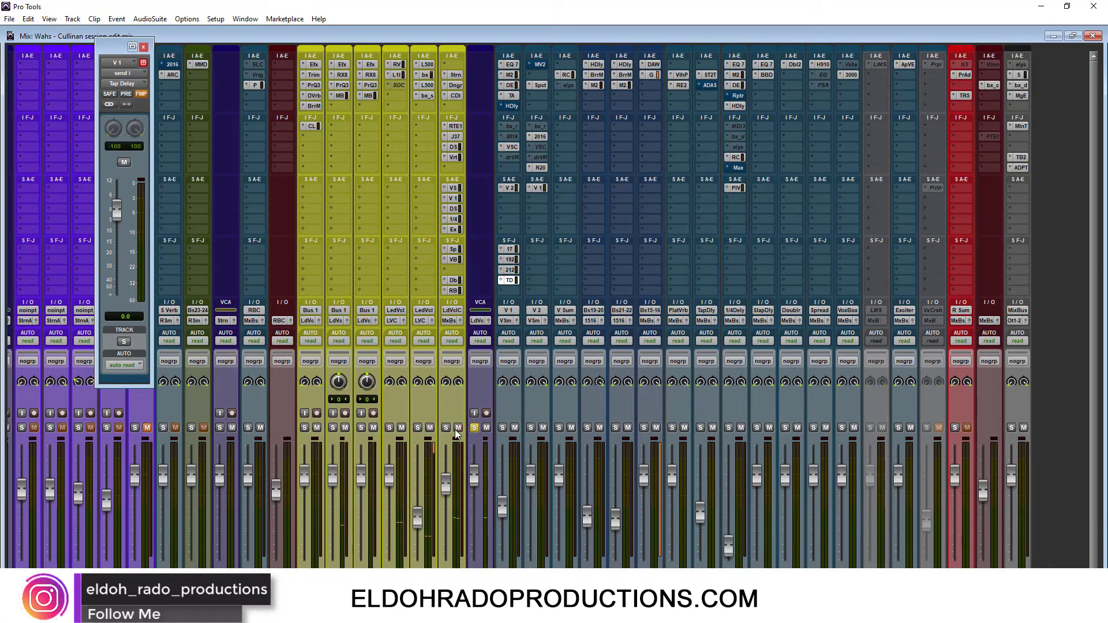
{"action": "left_click", "coordinate": [453, 198]}
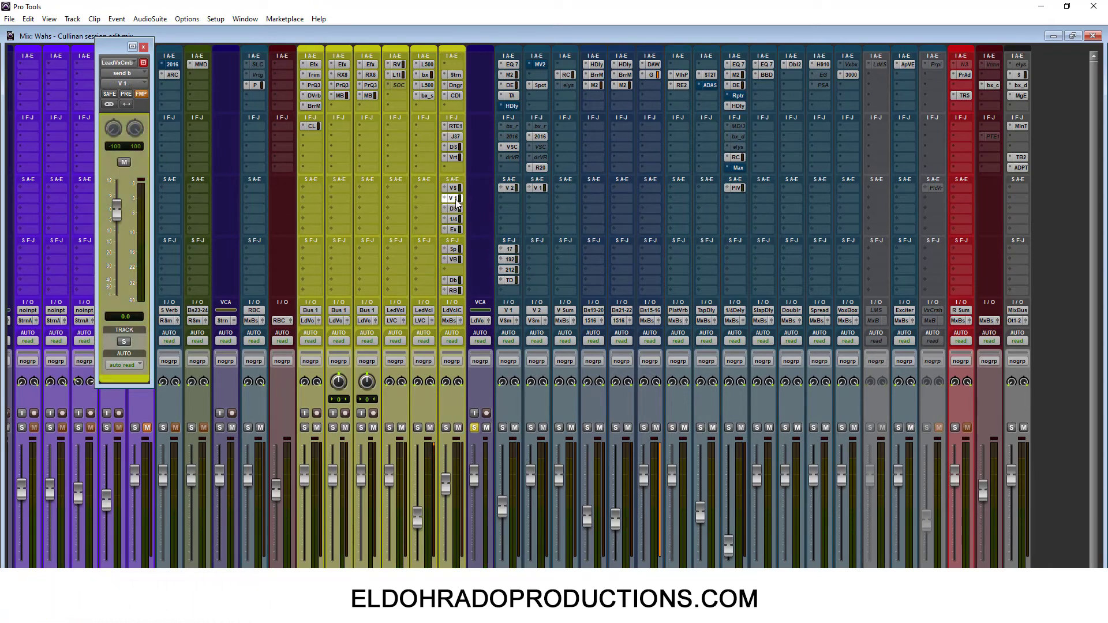
{"action": "left_click", "coordinate": [126, 94]}
{"action": "left_click", "coordinate": [454, 188]}
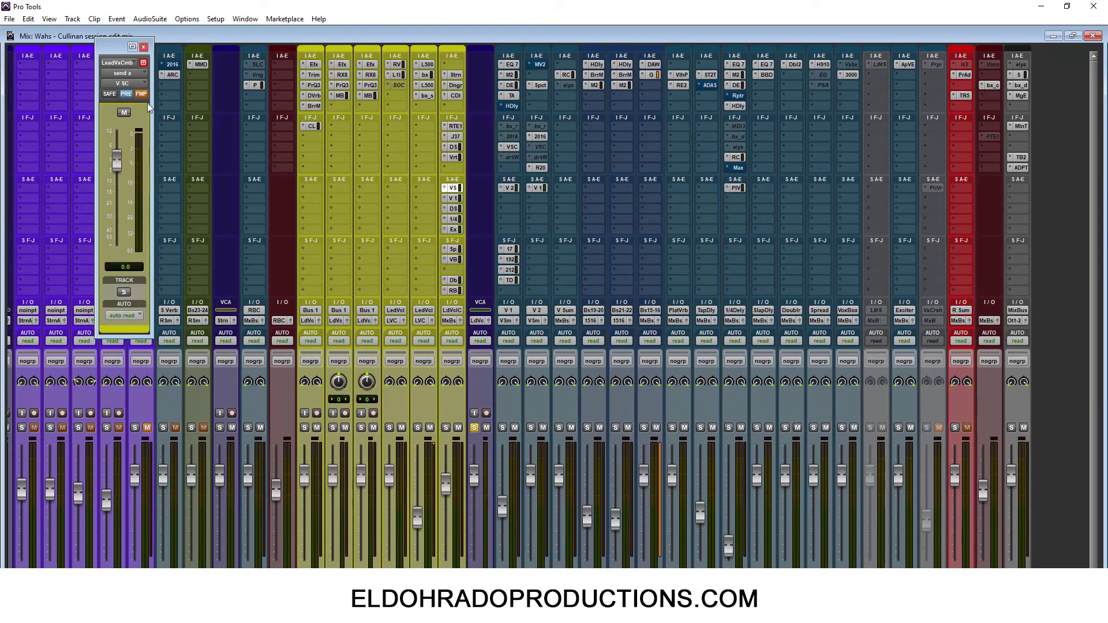
{"action": "left_click", "coordinate": [509, 280]}
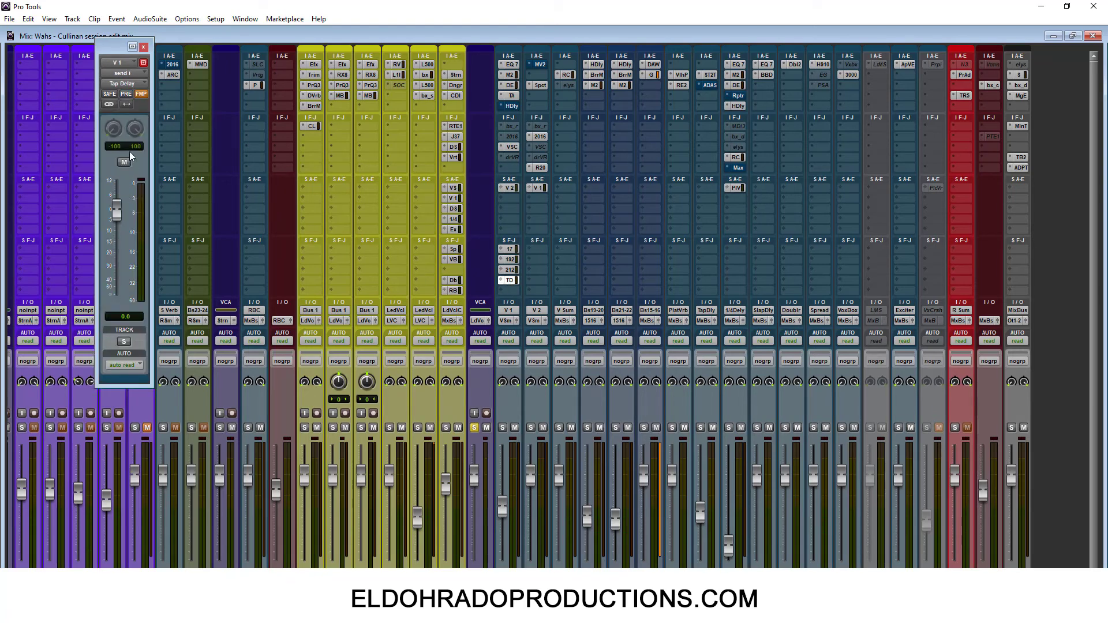
{"action": "left_click", "coordinate": [126, 94]}
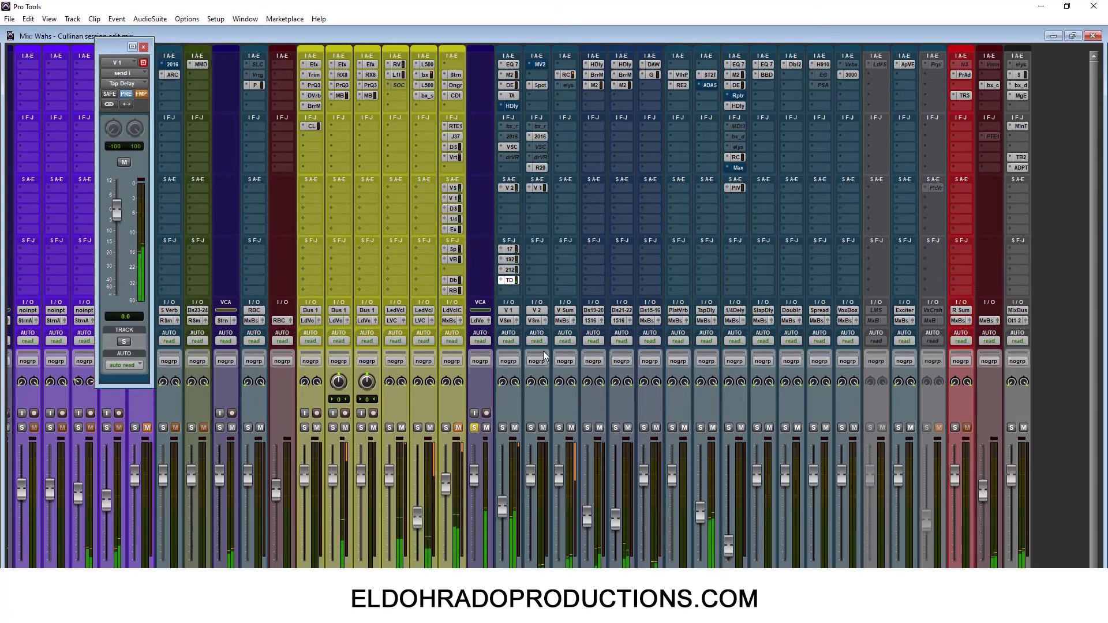
Compare the parallel vocal with the V 1 track's Tap Delay send muted and unmuted.
{"action": "left_click", "coordinate": [516, 281], "text": "ctrl+super"}
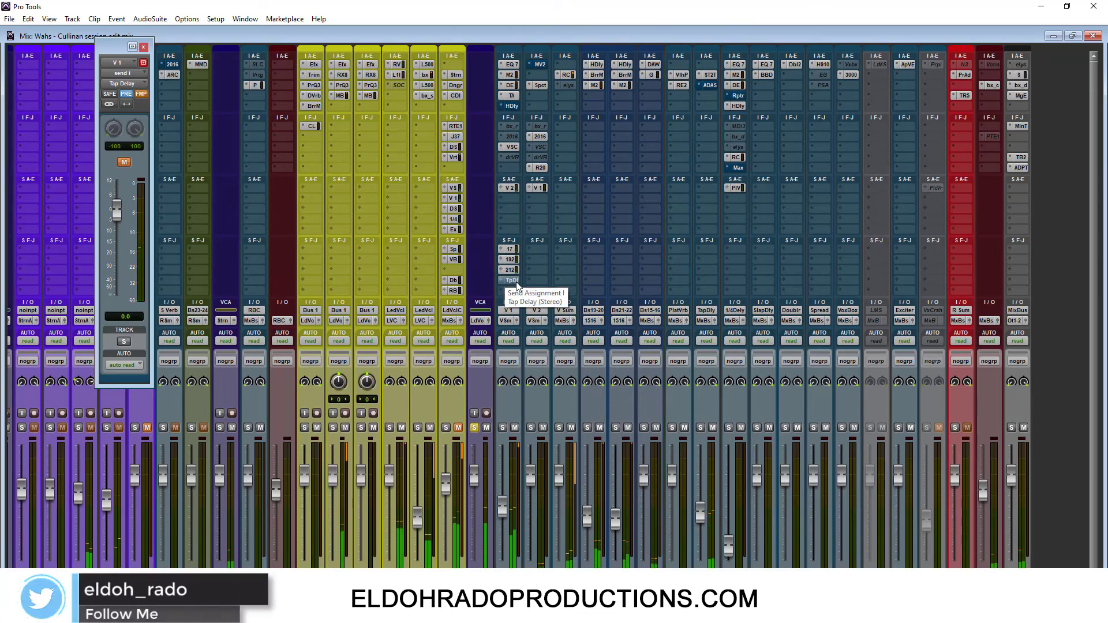
{"action": "left_click", "coordinate": [516, 282], "text": "ctrl+super"}
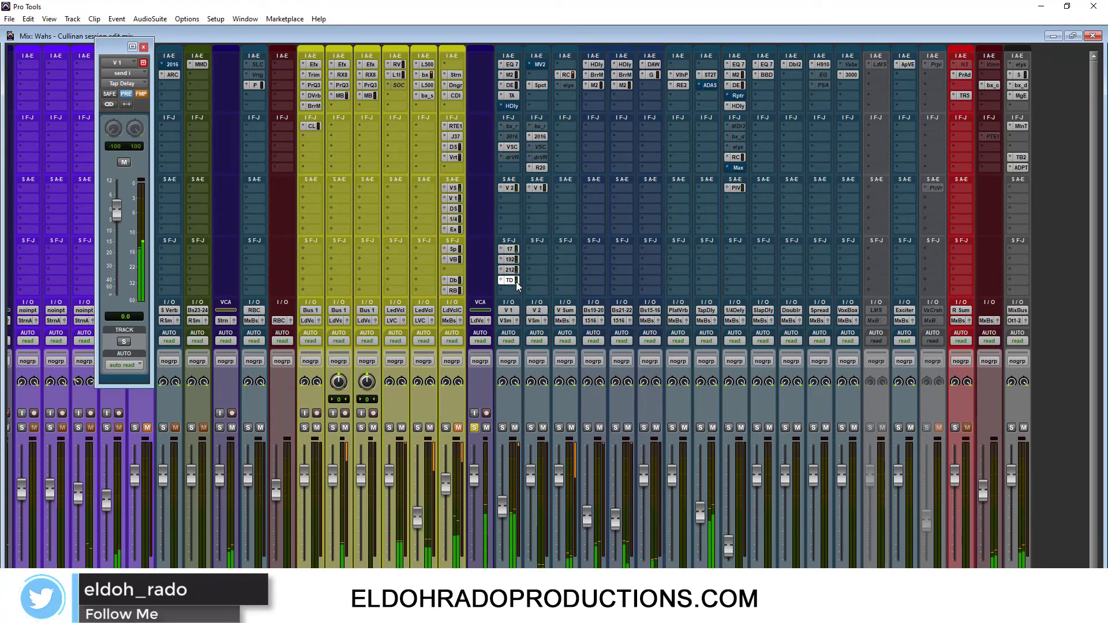
{"action": "left_click", "coordinate": [516, 282], "text": "ctrl+super"}
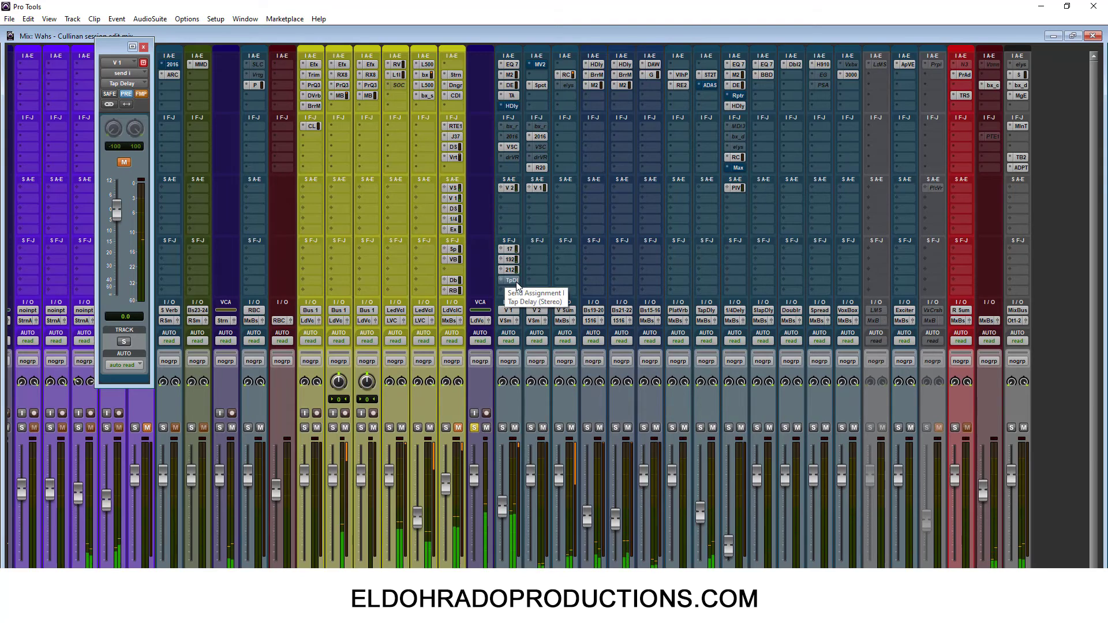
{"action": "left_click", "coordinate": [515, 282], "text": "ctrl+super"}
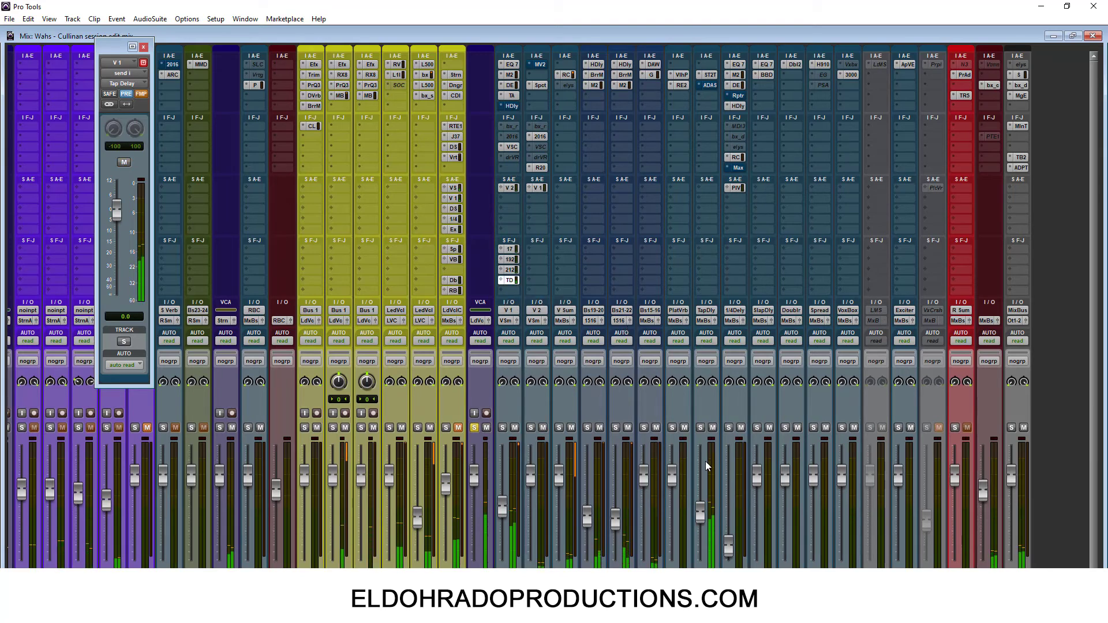
Audition the Tap Delay return muted and unmuted, and mute the Bs15-16 return.
{"action": "left_click", "coordinate": [712, 428]}
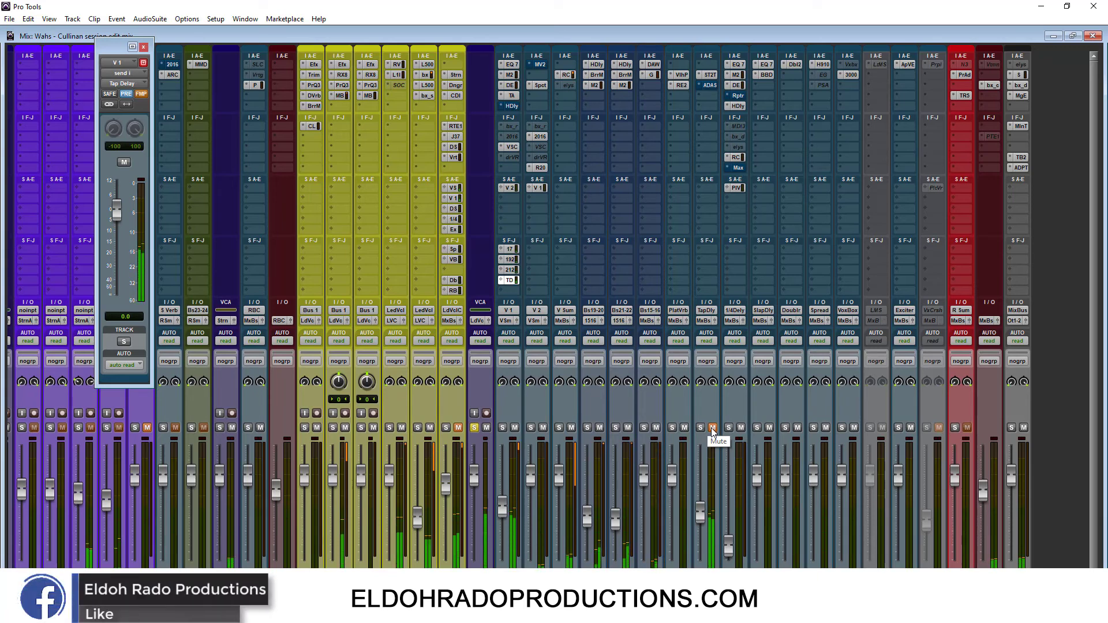
{"action": "left_click", "coordinate": [712, 428]}
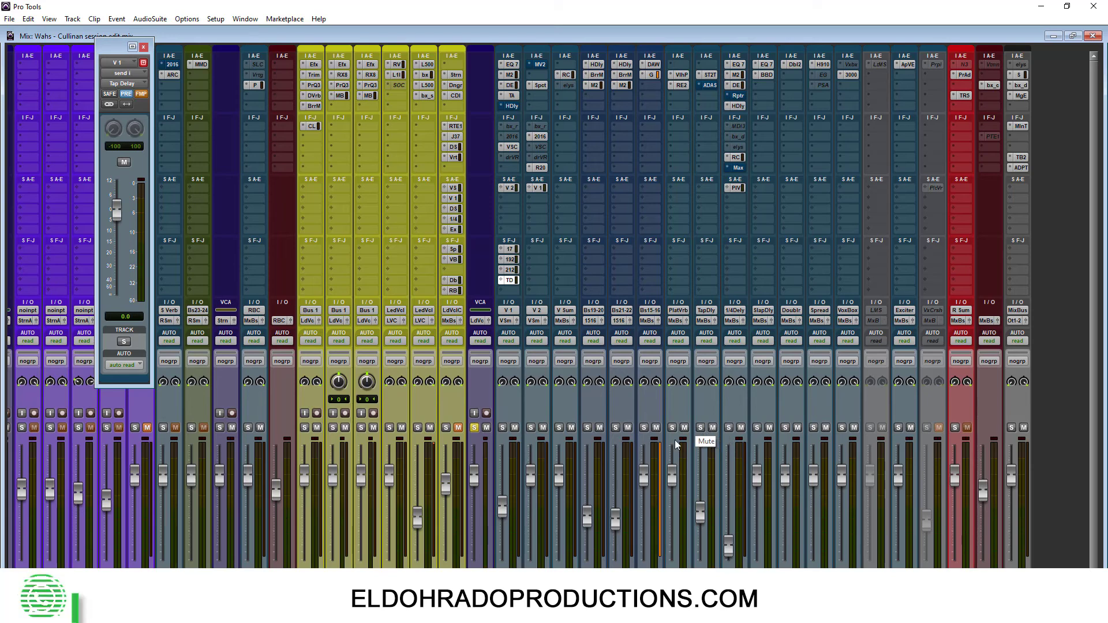
{"action": "left_click", "coordinate": [656, 428]}
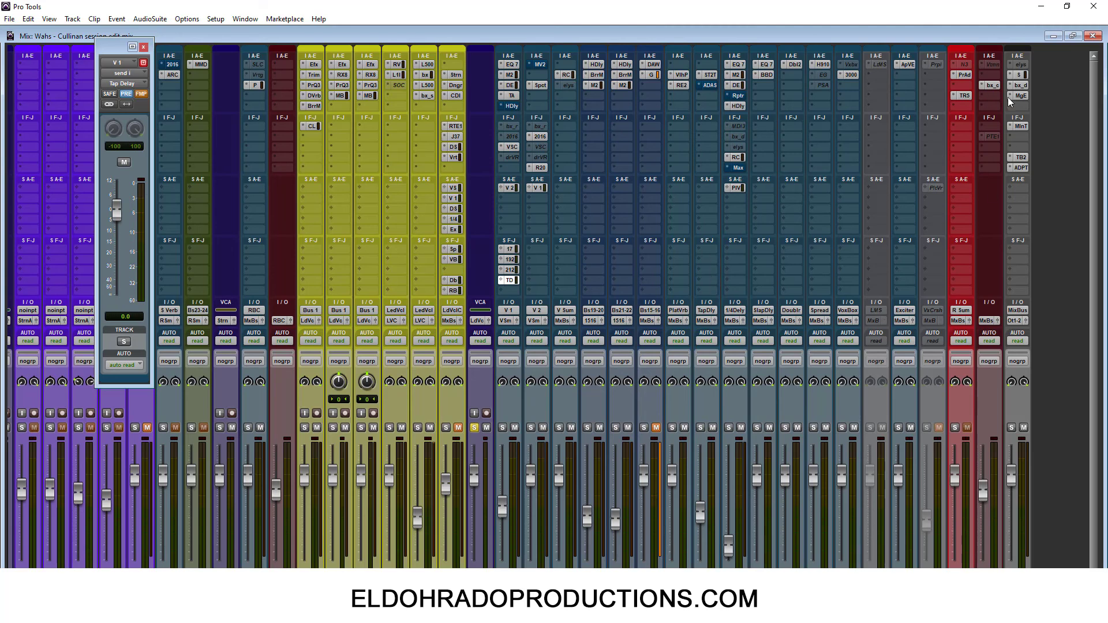
Take the Vitamin insert on the Router track out of bypass, make it active and examine its settings.
{"action": "right_click", "coordinate": [996, 64]}
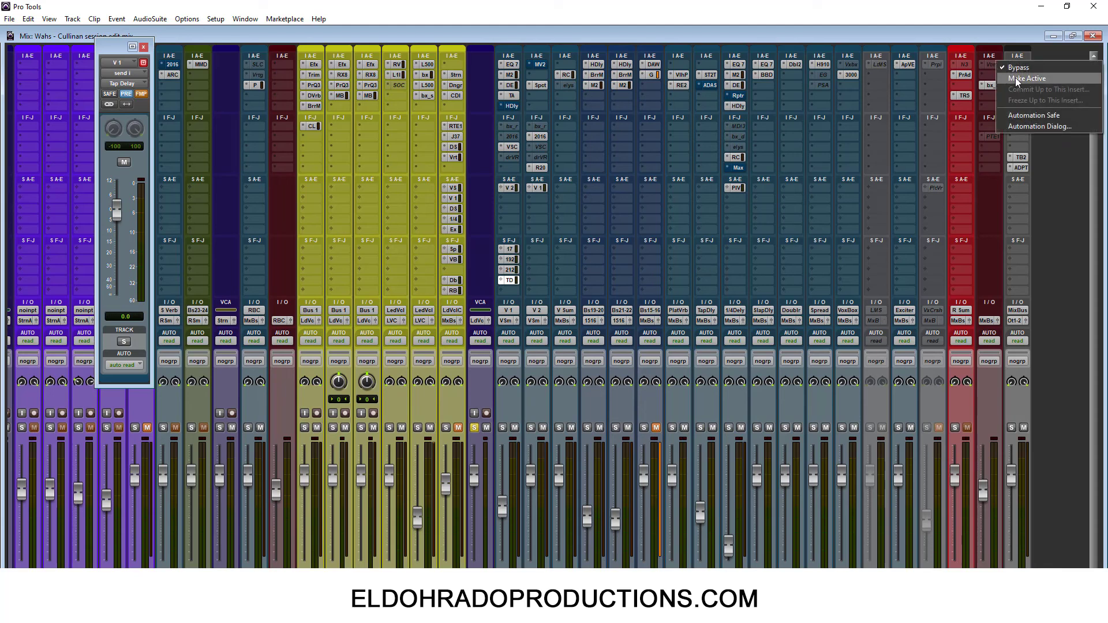
{"action": "left_click", "coordinate": [1009, 67]}
{"action": "right_click", "coordinate": [996, 65]}
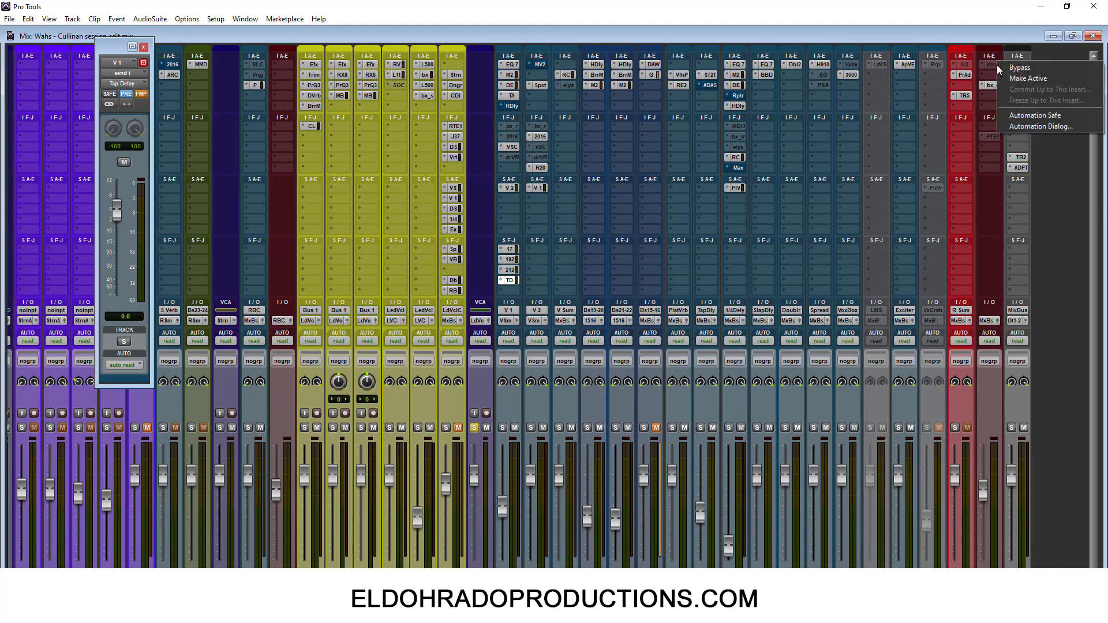
{"action": "left_click", "coordinate": [1009, 77]}
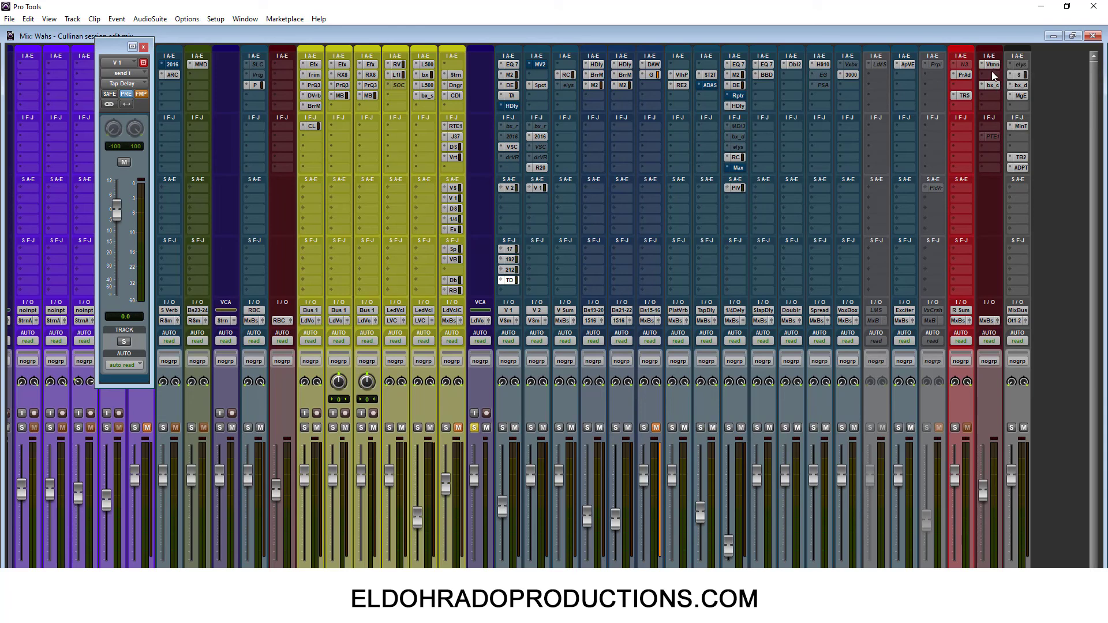
{"action": "left_click", "coordinate": [993, 65]}
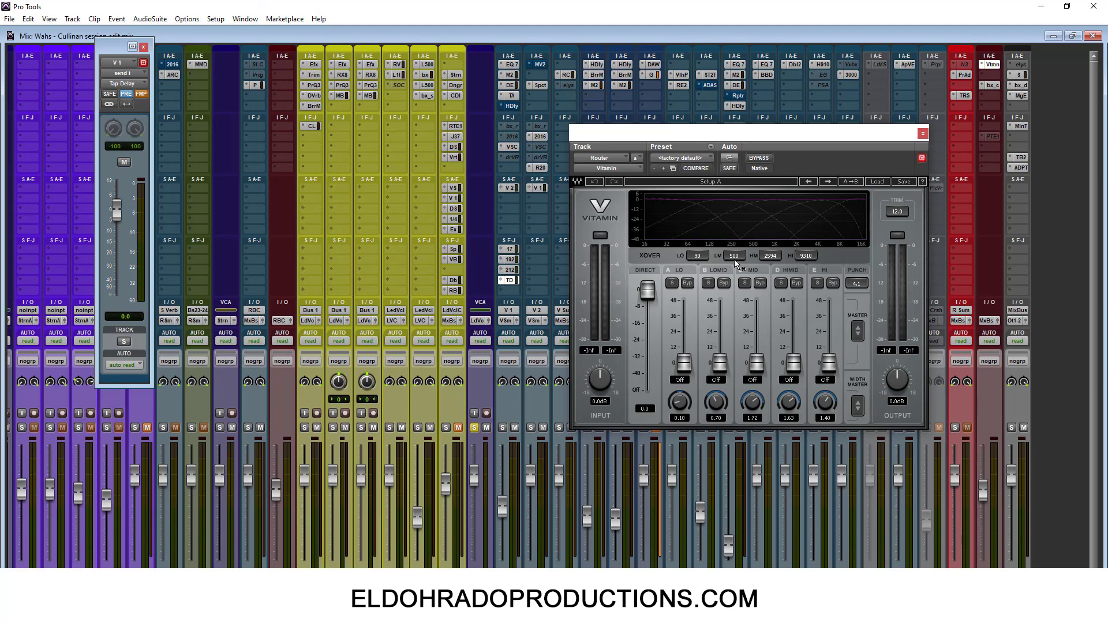
{"action": "left_click", "coordinate": [922, 133]}
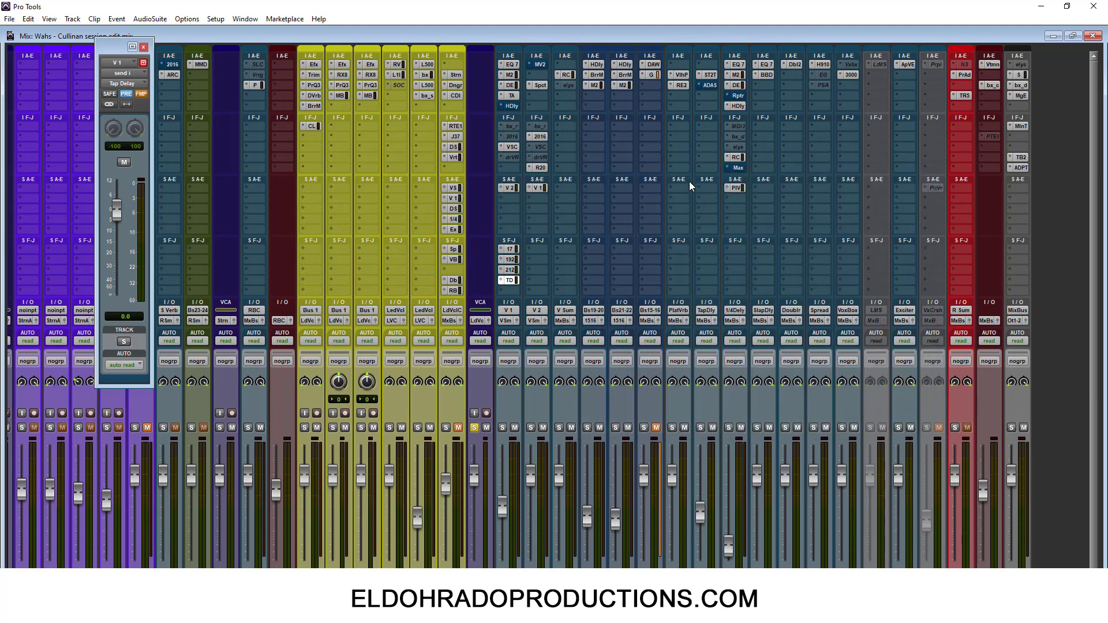